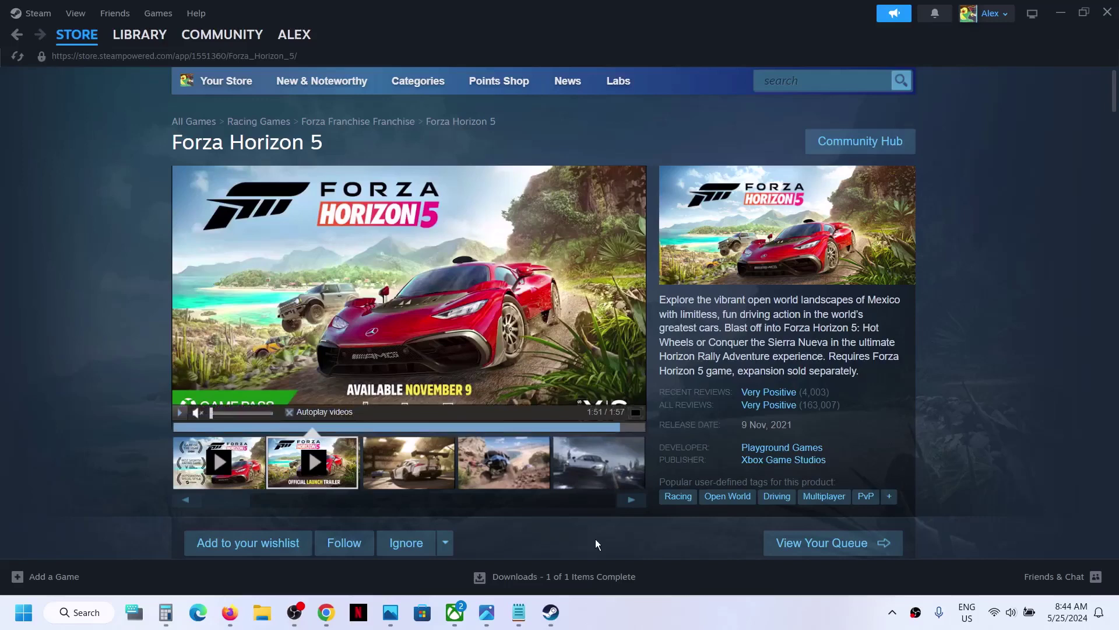
Glance at the Xbox app and Steam, read Step 1 in the Word notes, then bring up Xbox Game Bar
left_click(455, 614)
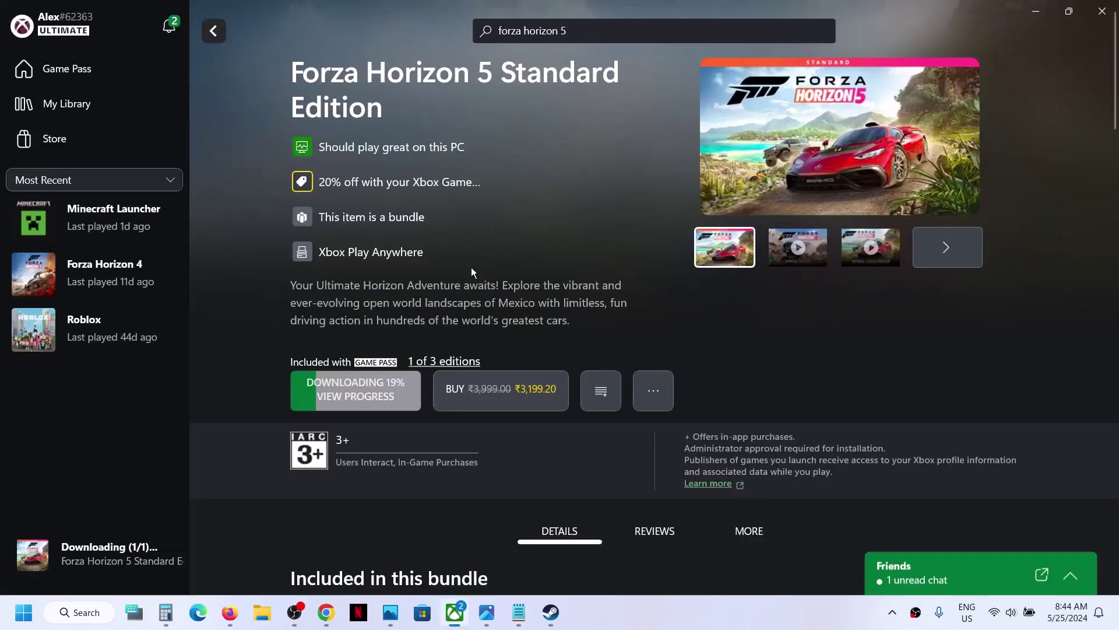
left_click(552, 611)
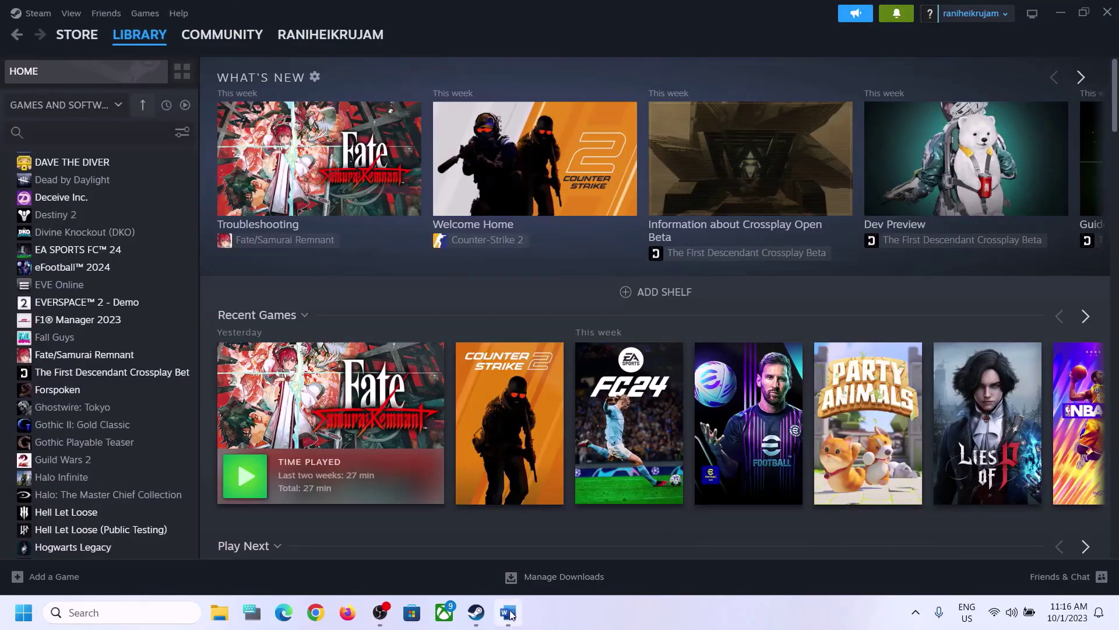
left_click(508, 611)
left_click_drag(286, 265, 720, 265)
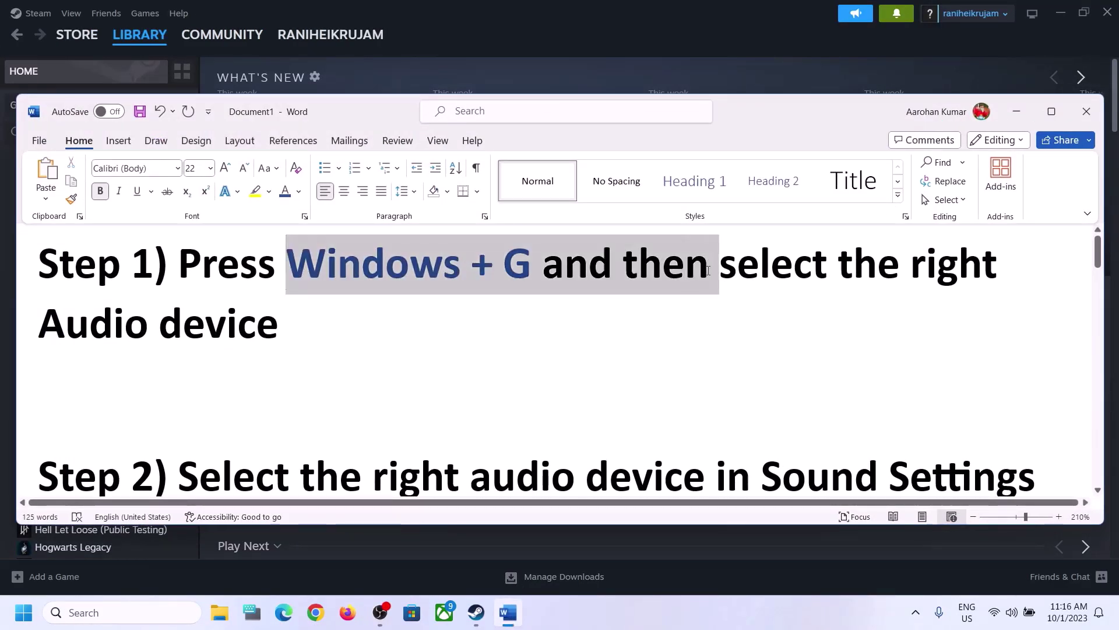
left_click(1016, 112)
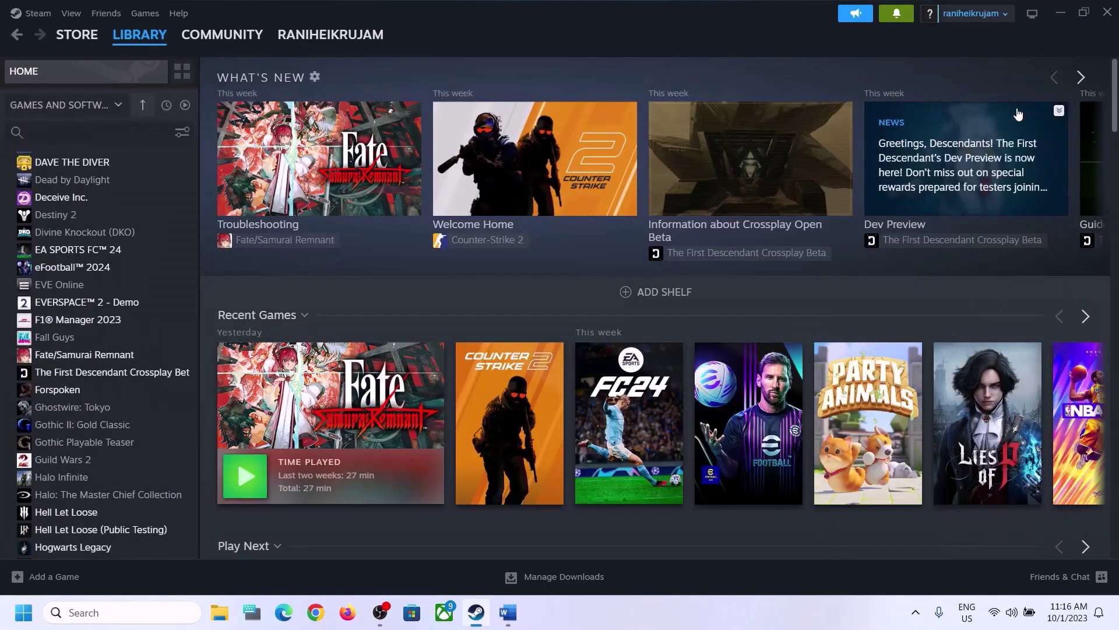
key("super+g")
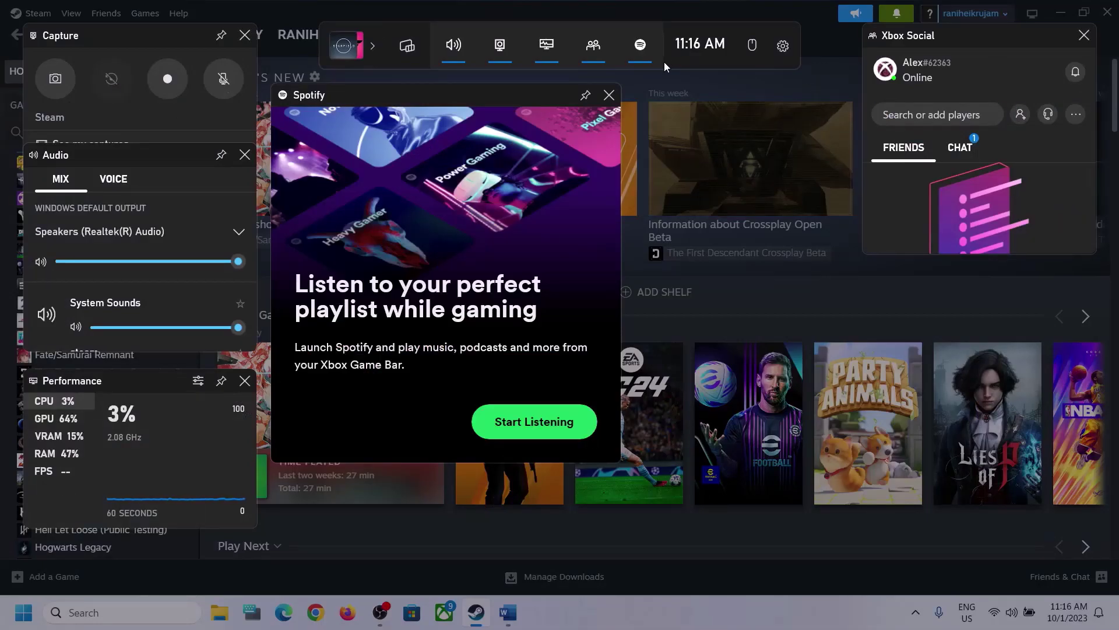
left_click(453, 47)
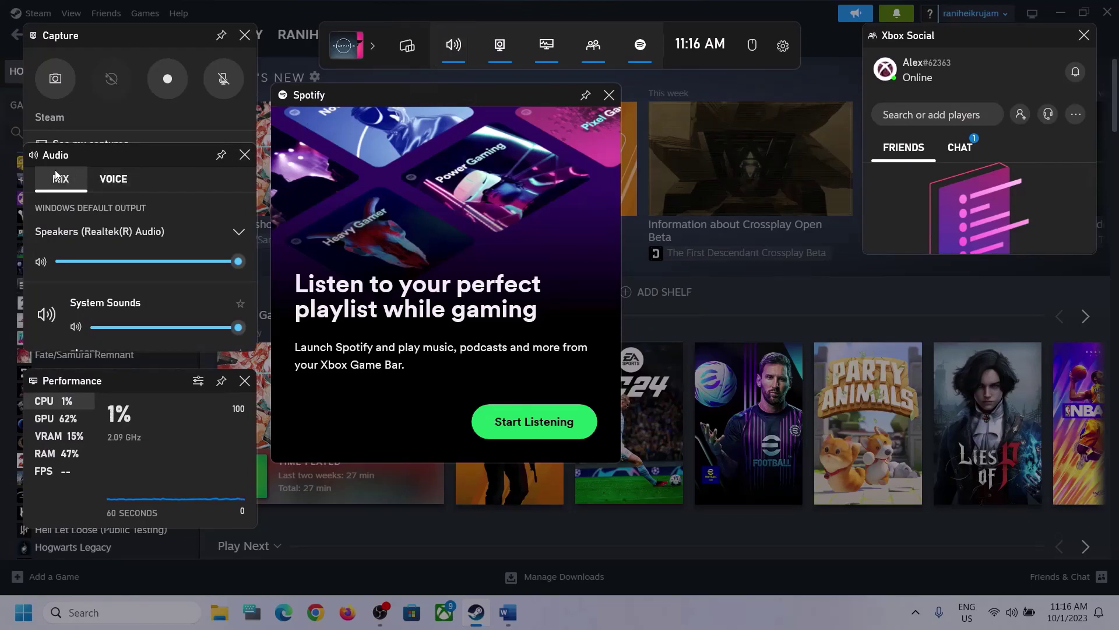
left_click(238, 234)
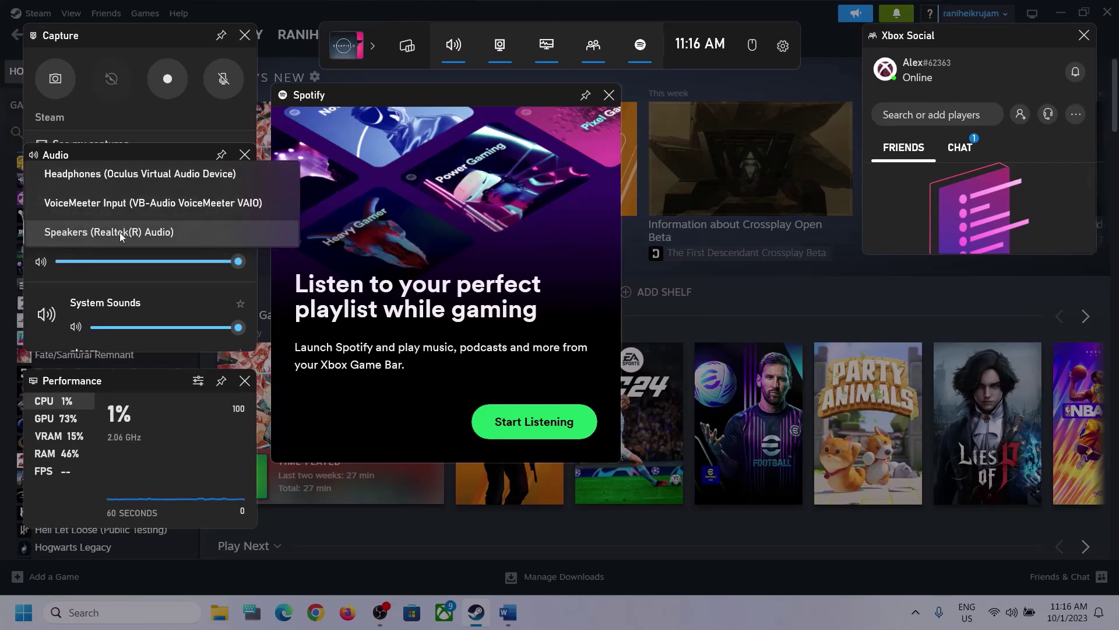
left_click(160, 232)
scroll(172, 288, "down", 2)
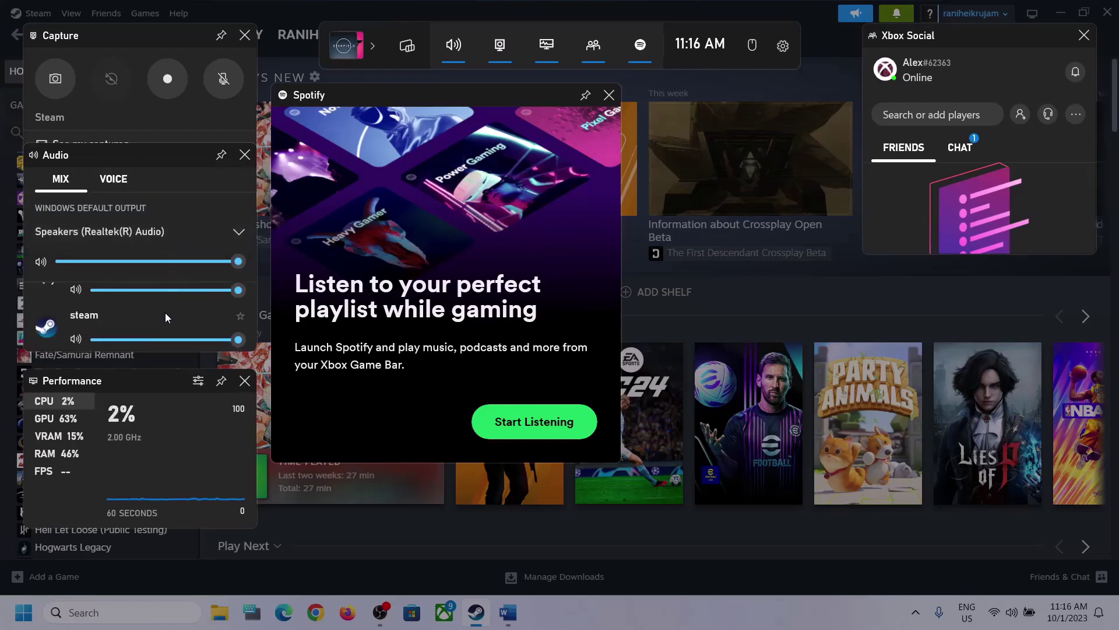
scroll(165, 312, "up", 1)
scroll(149, 313, "down", 1)
scroll(184, 317, "up", 1)
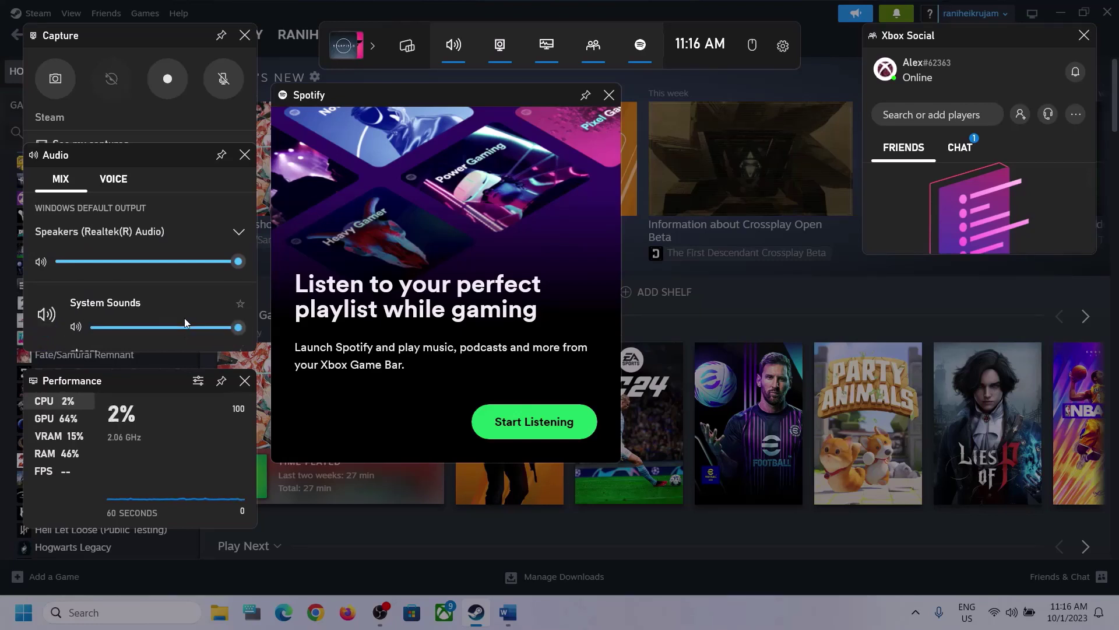
On the Voice tab, set communications output to Speakers and keep Microphone Array inputs
left_click(111, 183)
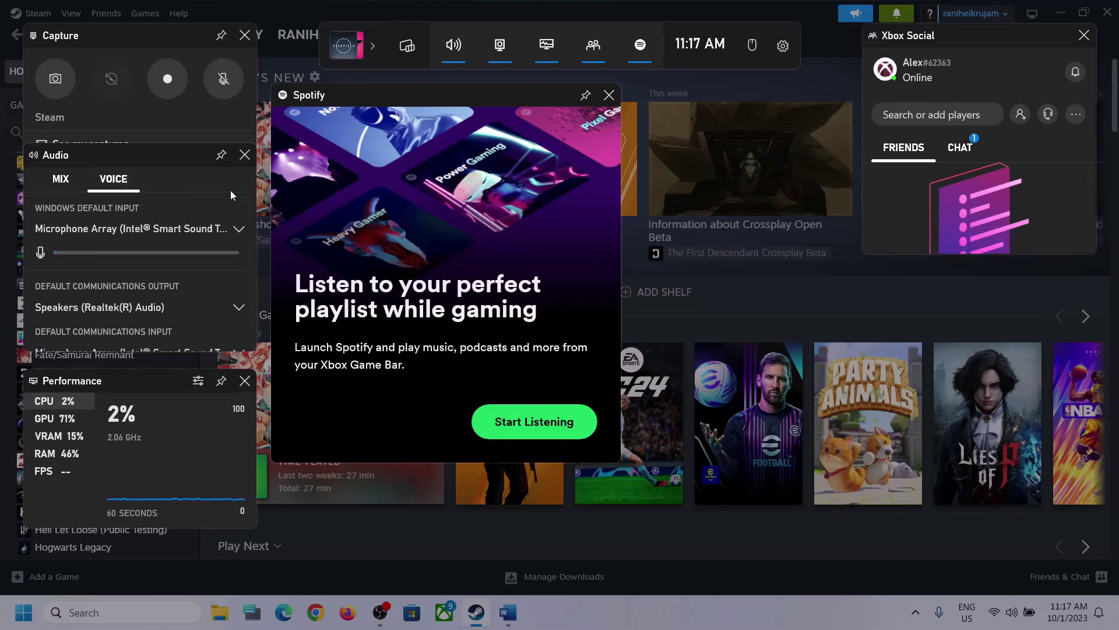
left_click(235, 228)
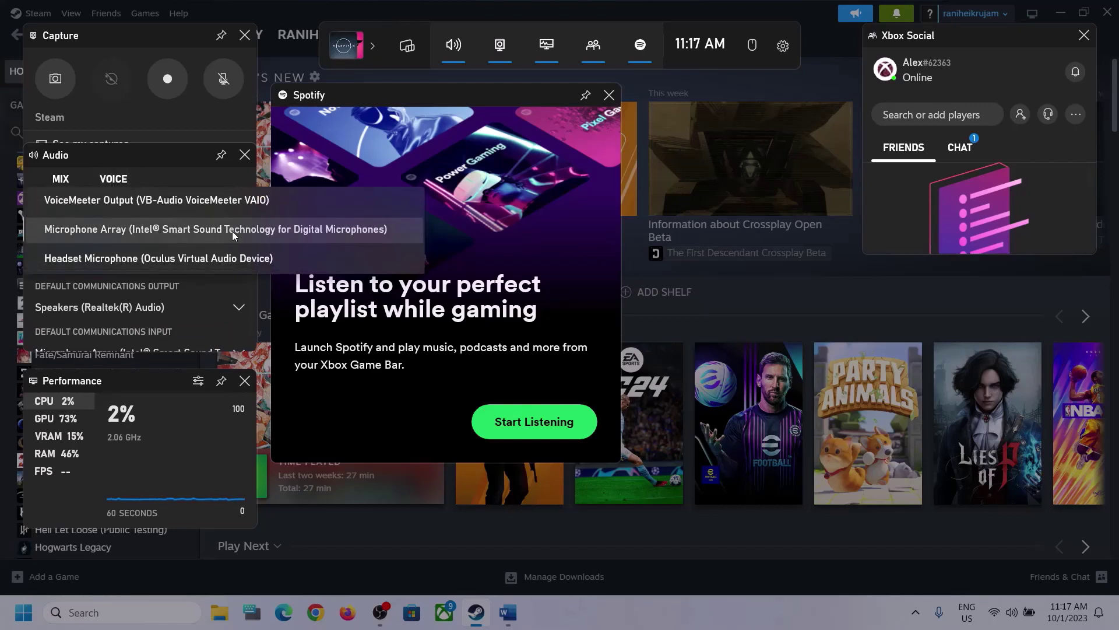
left_click(164, 156)
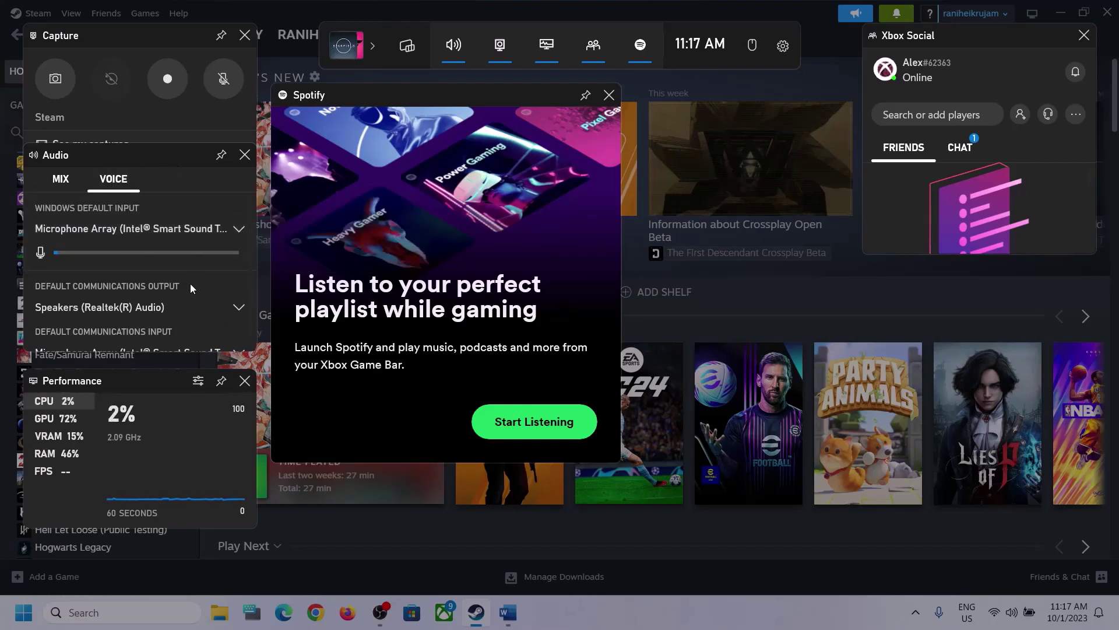
scroll(190, 284, "down", 1)
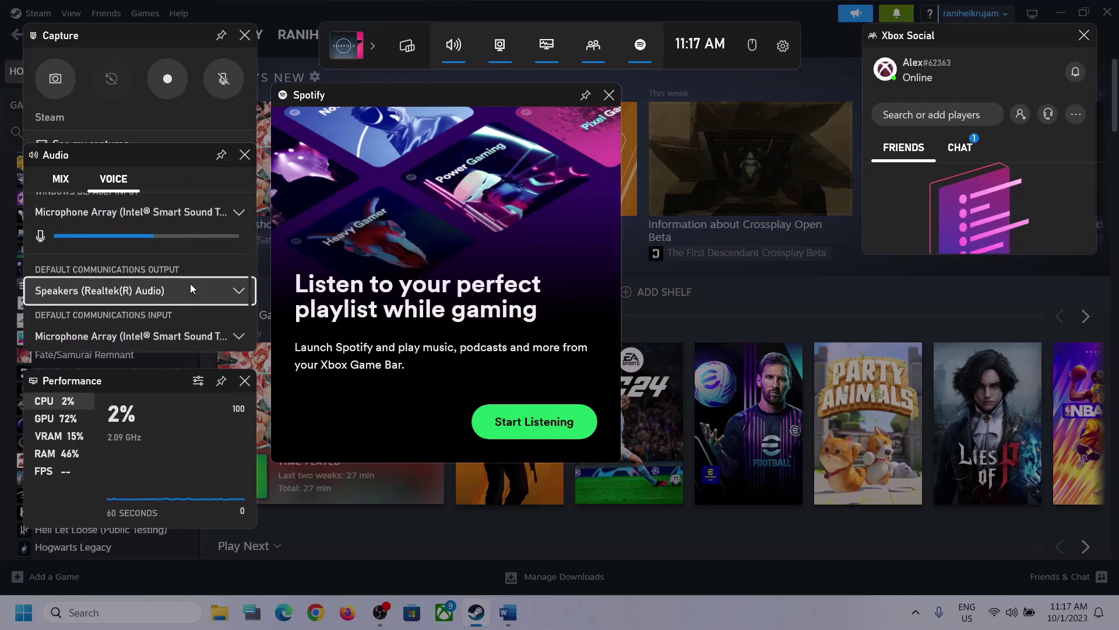
left_click(240, 287)
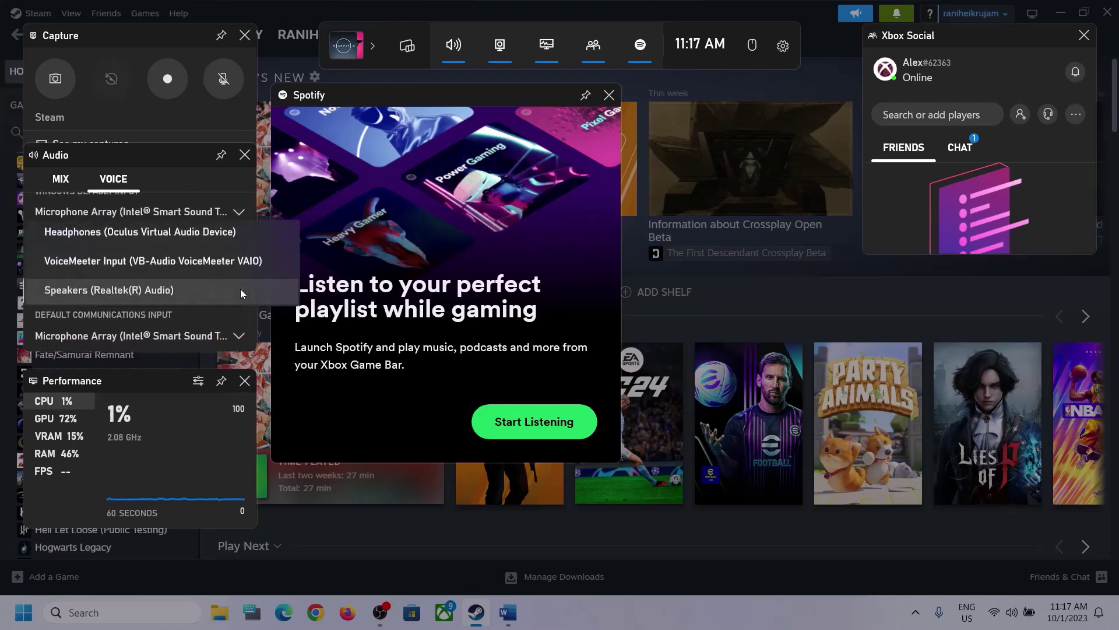
left_click(181, 291)
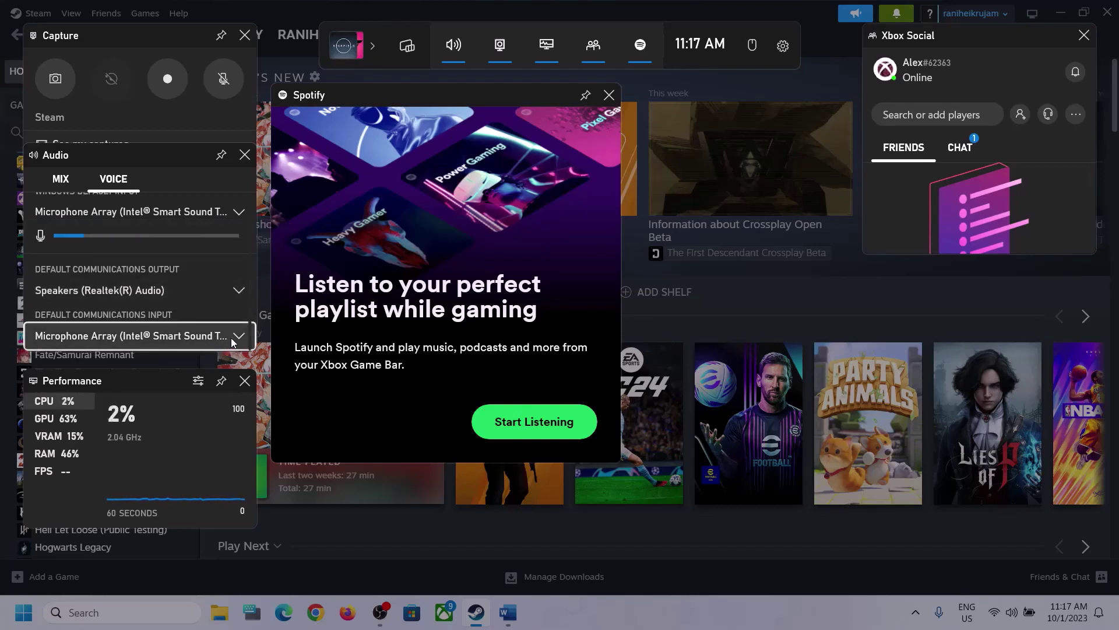
left_click(198, 344)
left_click(221, 268)
Close the Game Bar overlay and review the next instruction in the Word notes
left_click(646, 174)
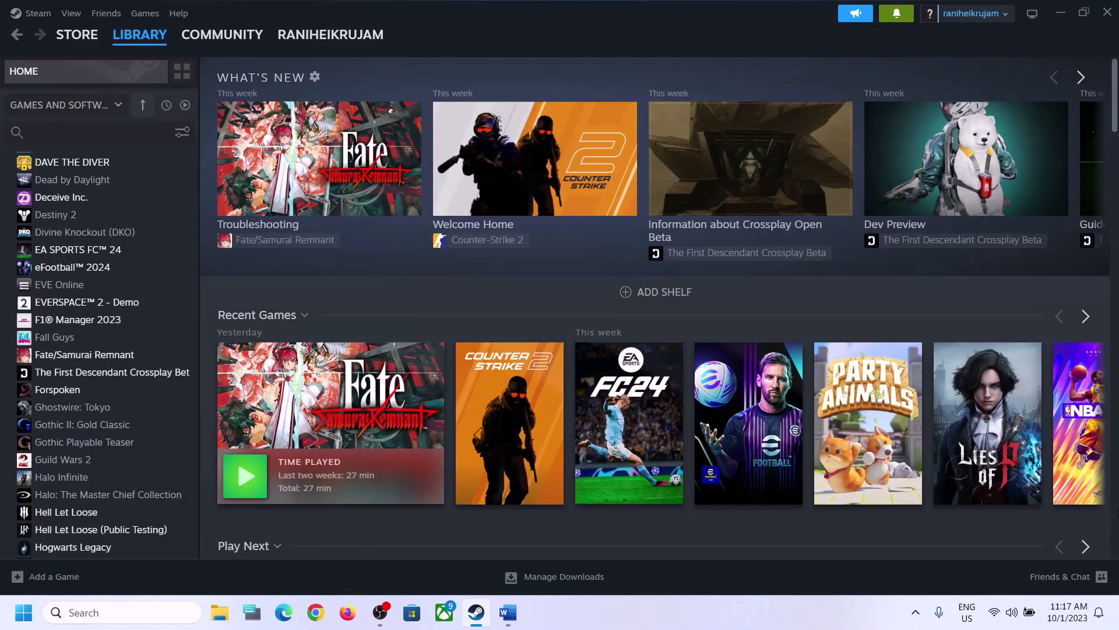
left_click(508, 612)
scroll(302, 356, "down", 3)
scroll(302, 356, "up", 1)
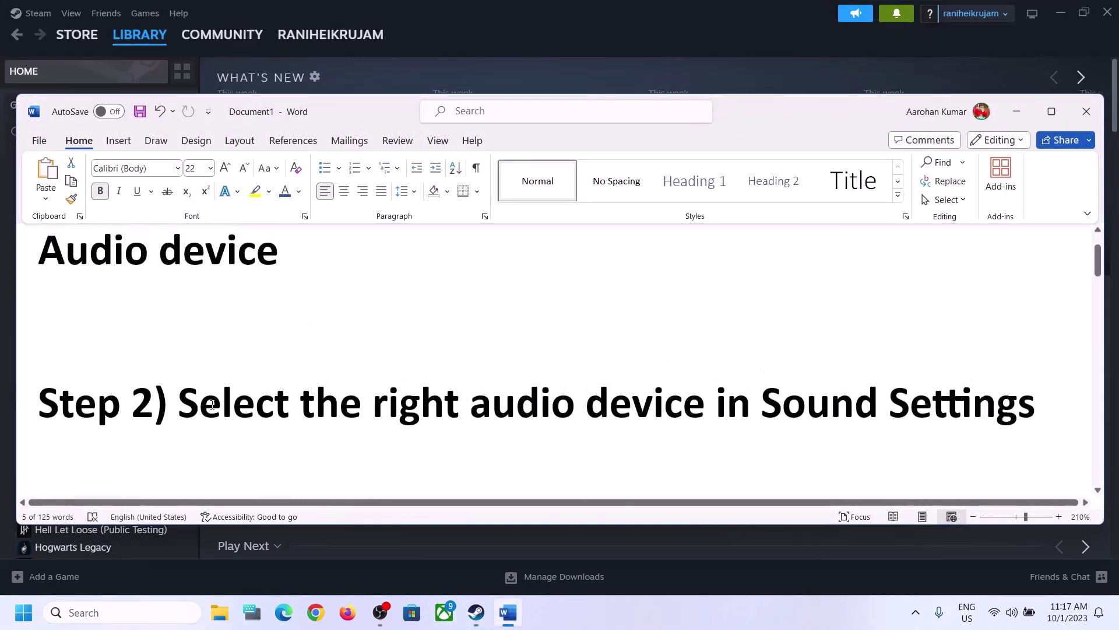
left_click_drag(178, 402, 888, 403)
left_click(1026, 113)
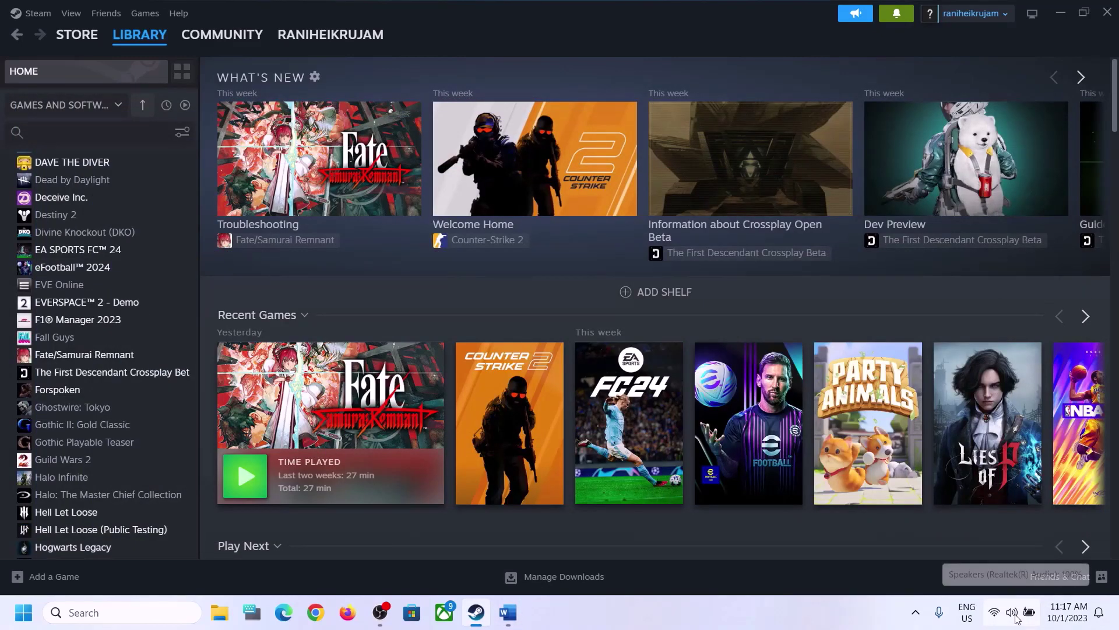
Confirm in Quick Settings that Speakers (Realtek(R) Audio) output has spatial sound Off
left_click(1013, 617)
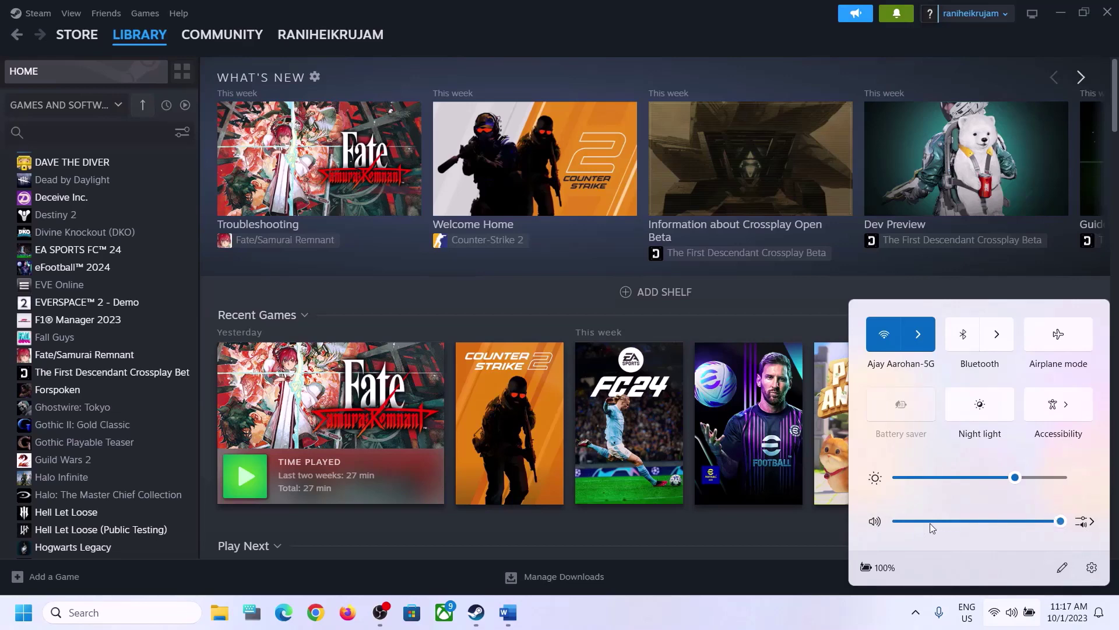
left_click(1091, 522)
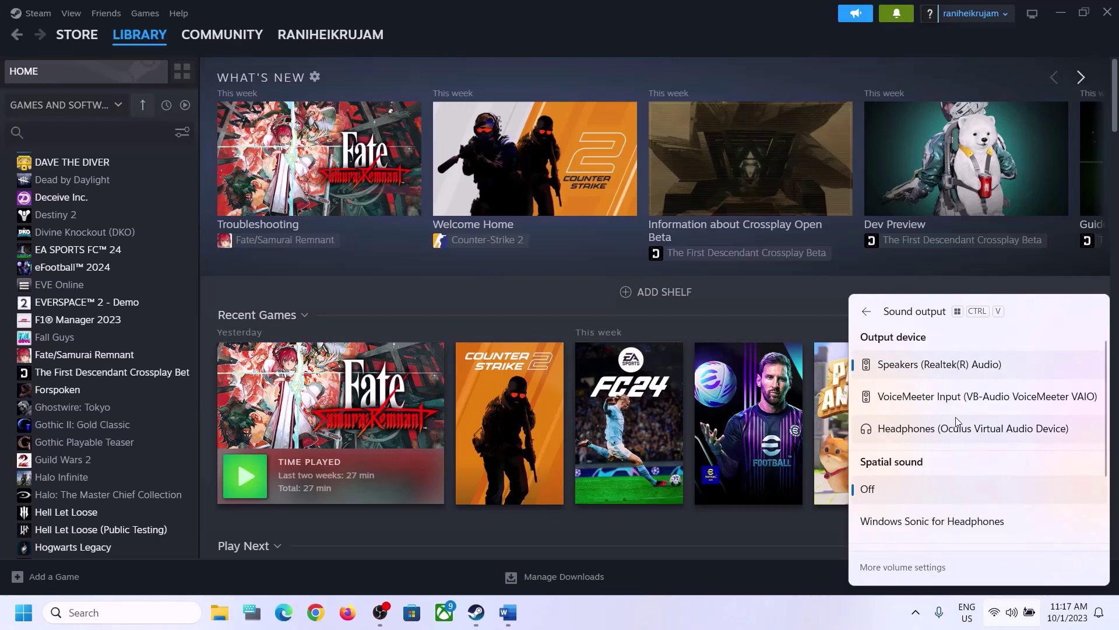
scroll(953, 461, "down", 2)
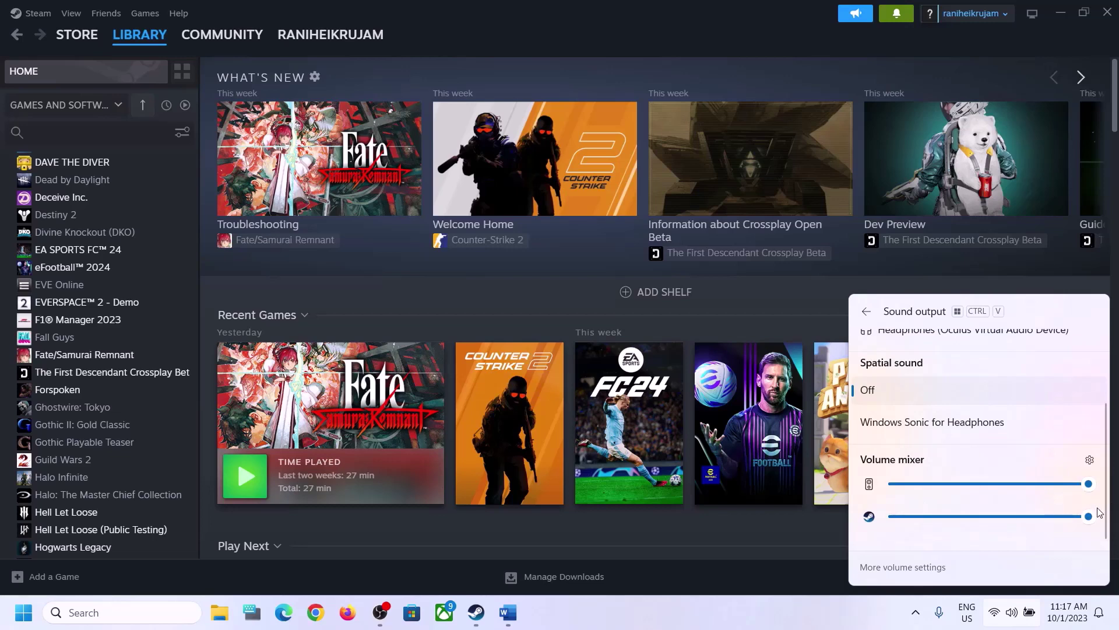
left_click(883, 612)
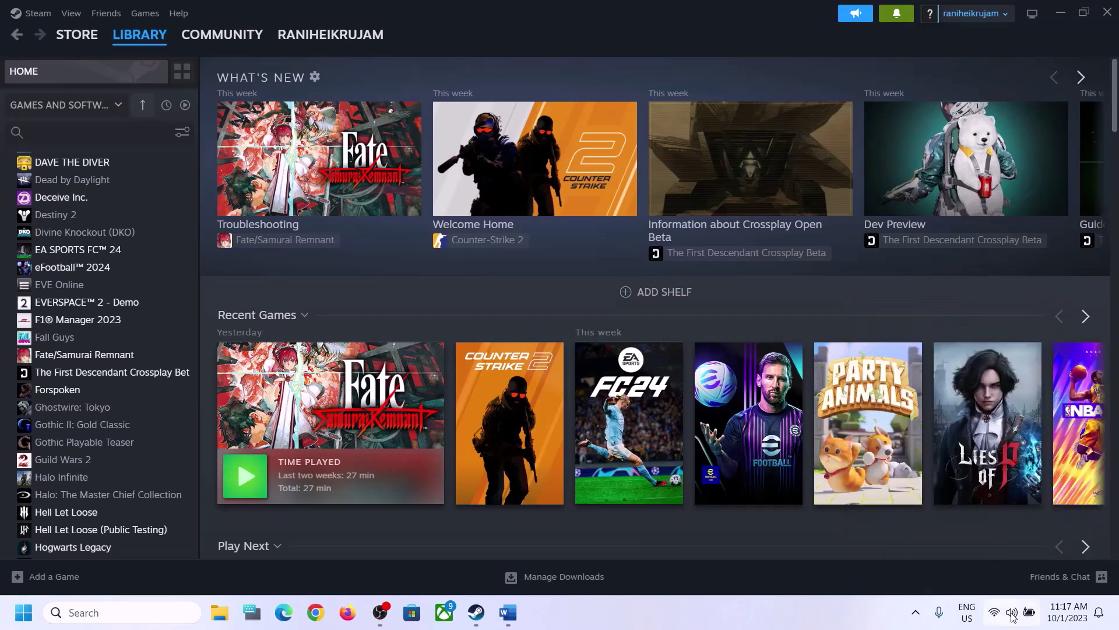
Check Speakers as output in Sound settings and Steam at 100 in Volume mixer, then close Settings
right_click(1013, 619)
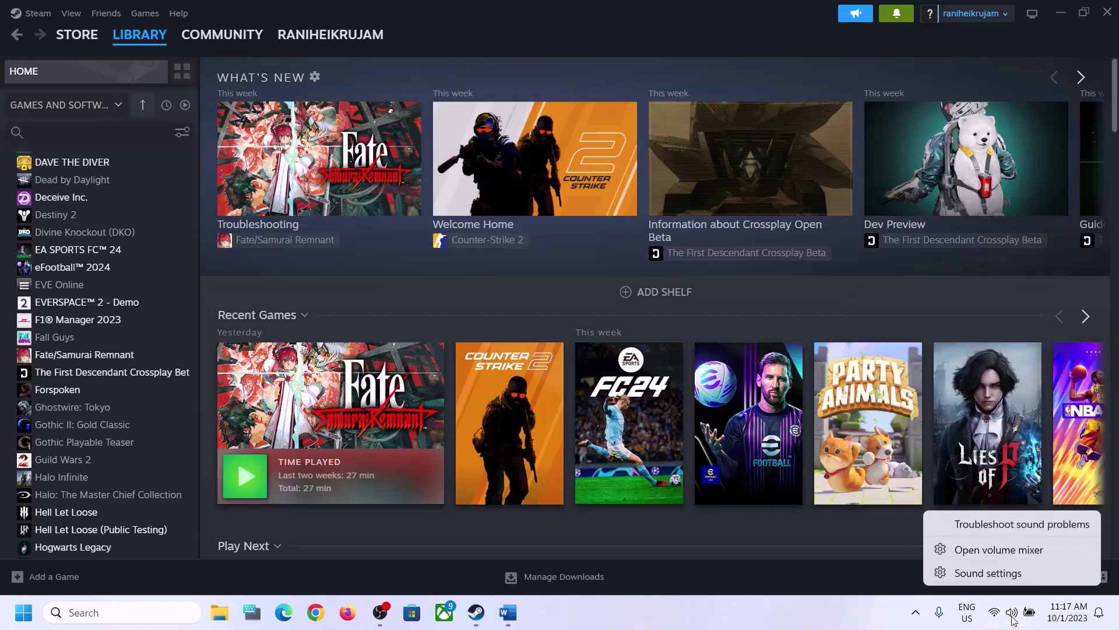
left_click(997, 572)
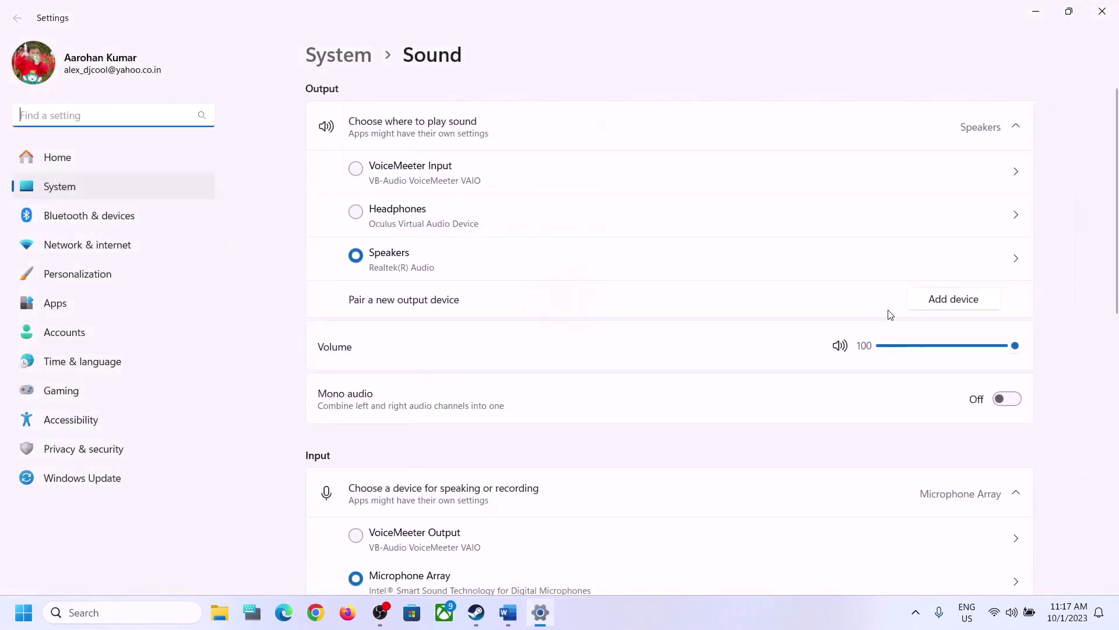
left_click(1017, 128)
left_click(1016, 128)
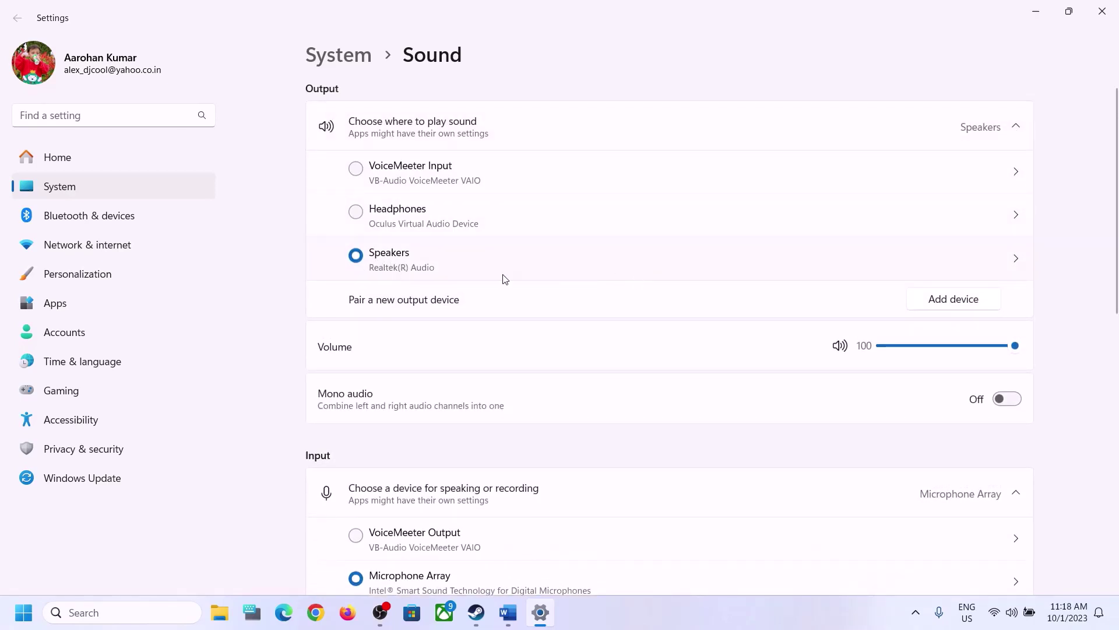
scroll(835, 444, "down", 8)
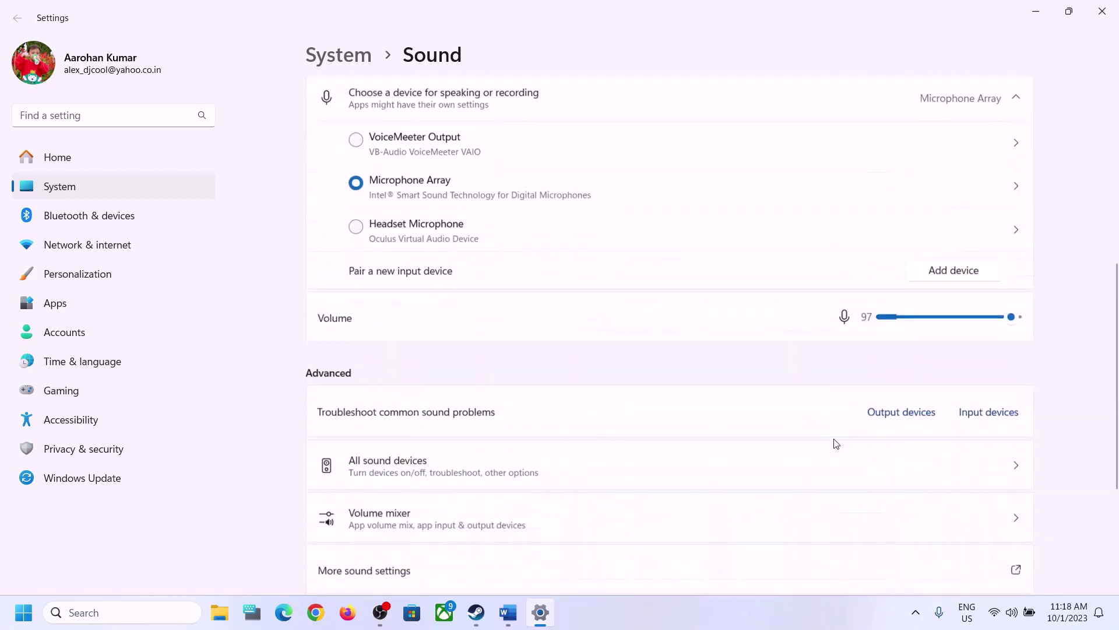
scroll(836, 444, "up", 2)
scroll(830, 443, "down", 2)
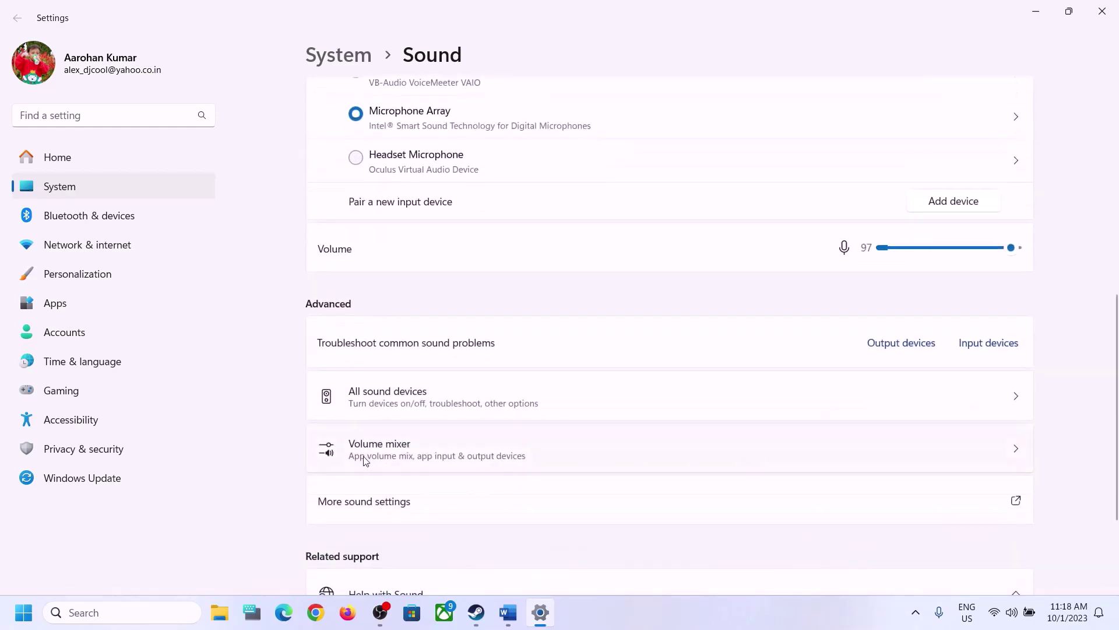
left_click(379, 454)
scroll(757, 418, "down", 1)
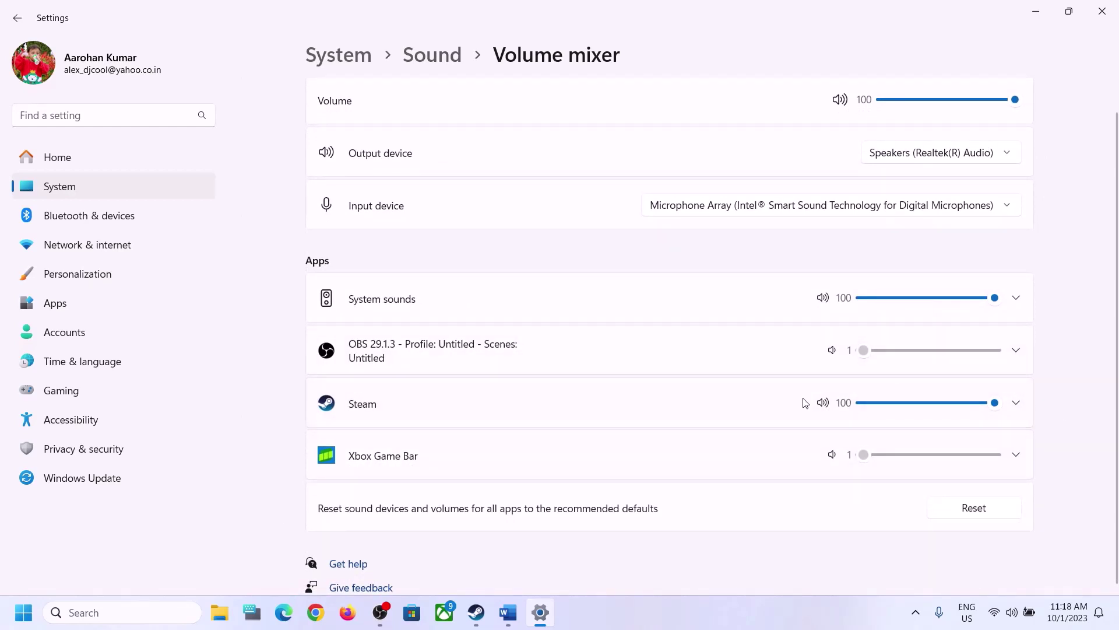
left_click(1101, 11)
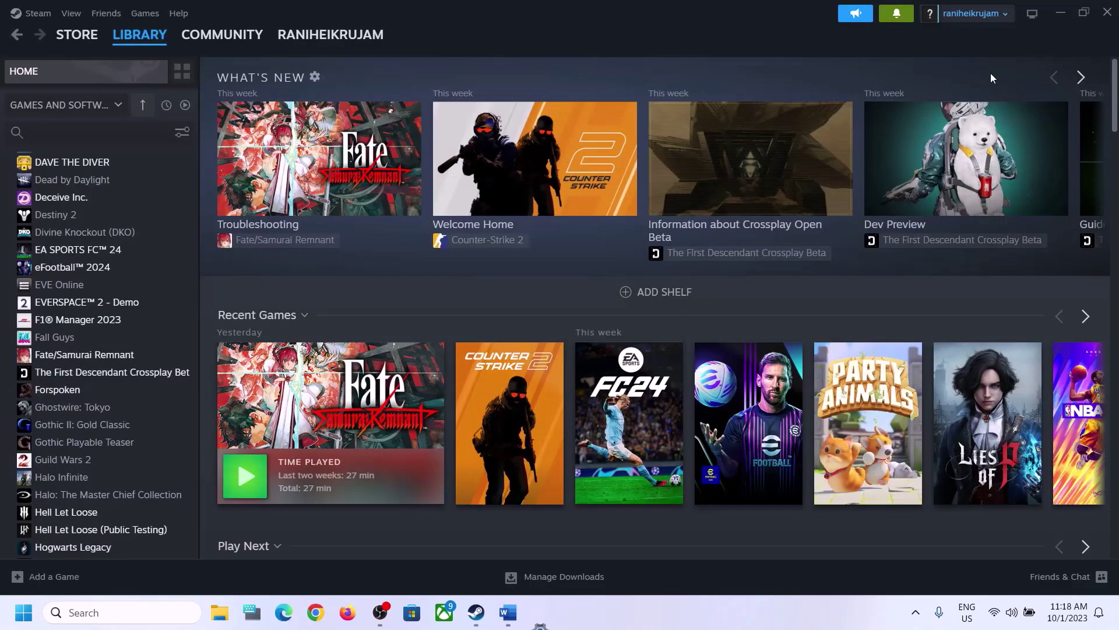
Highlight Step 3's 'Restart the game' and 'Restart PC' in the Word notes
left_click(508, 612)
scroll(399, 447, "down", 2)
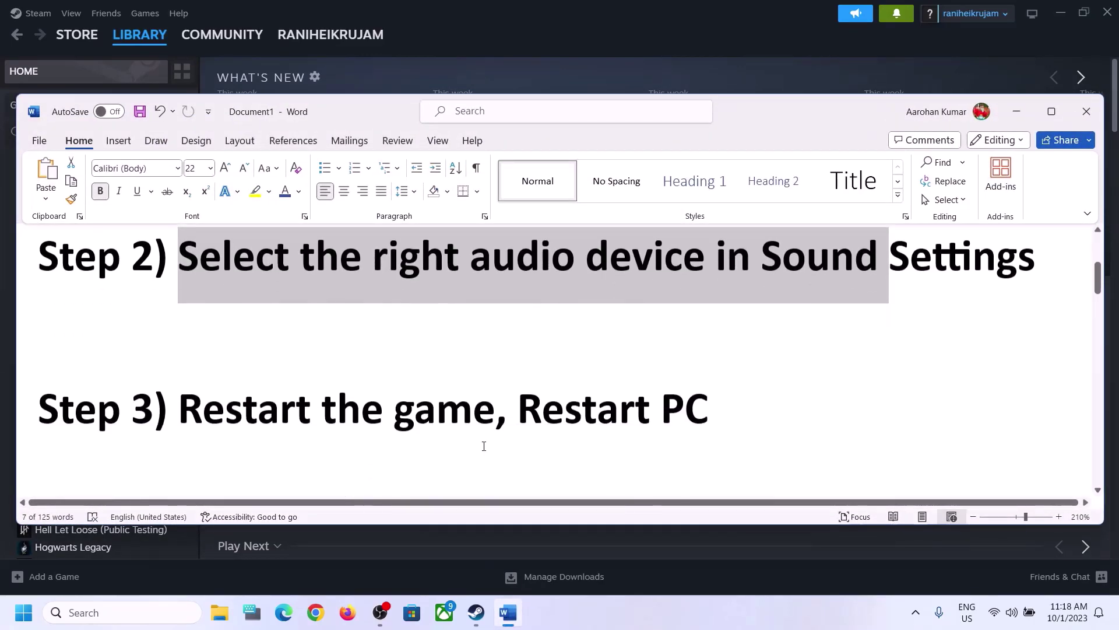
left_click_drag(262, 428, 493, 431)
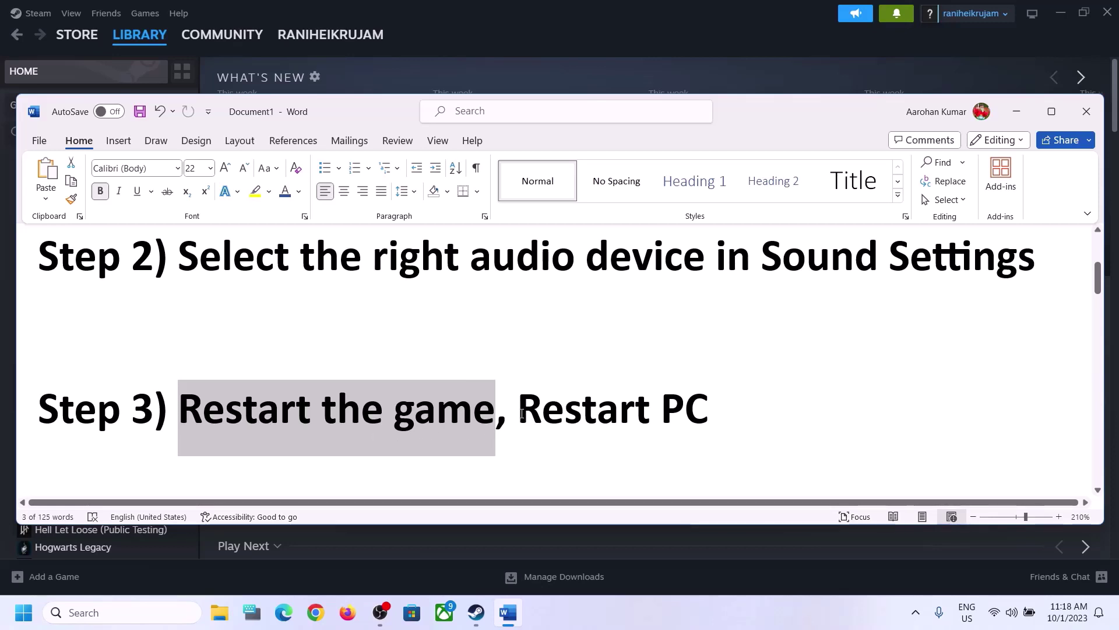
left_click_drag(521, 414, 708, 420)
Check the Start menu power options, then view the sound output devices in Quick Settings
left_click(23, 612)
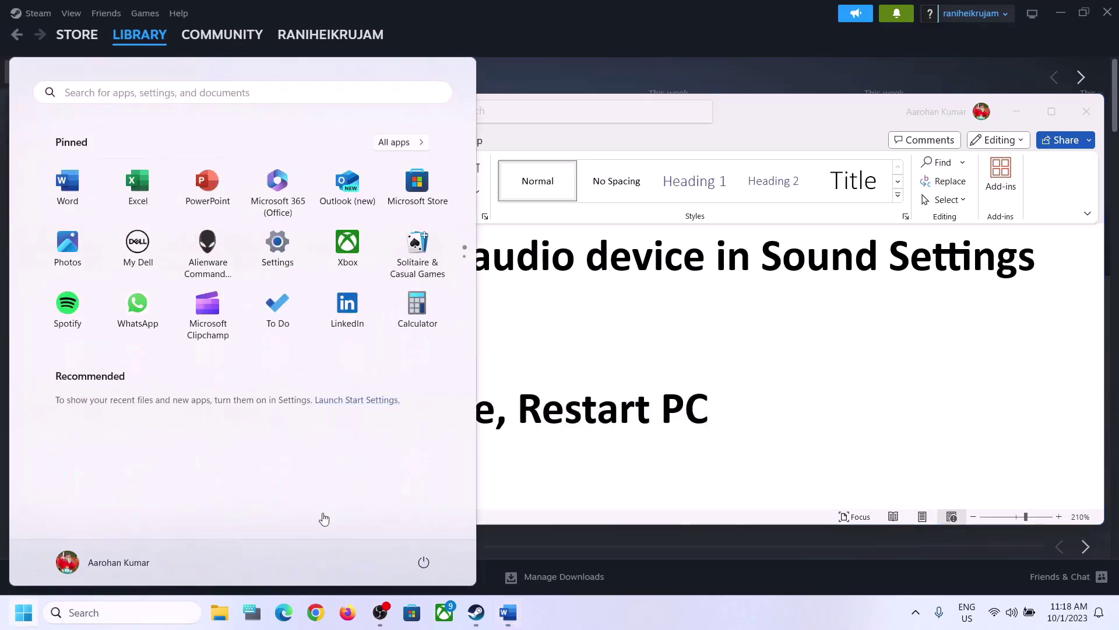
left_click(424, 561)
key("Escape")
left_click(808, 404)
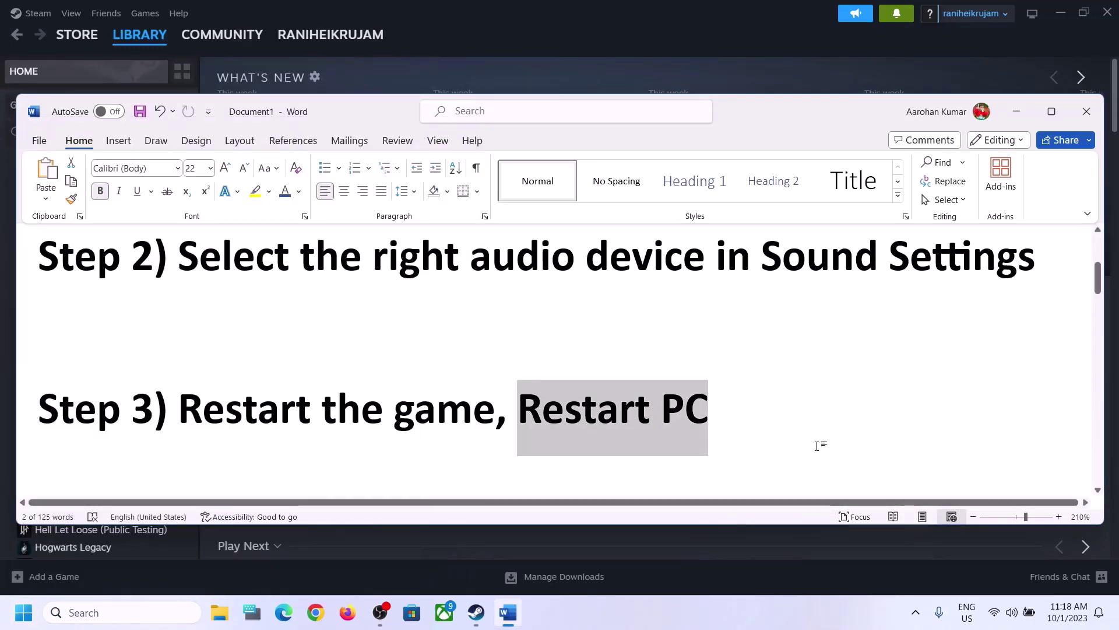
left_click(1014, 612)
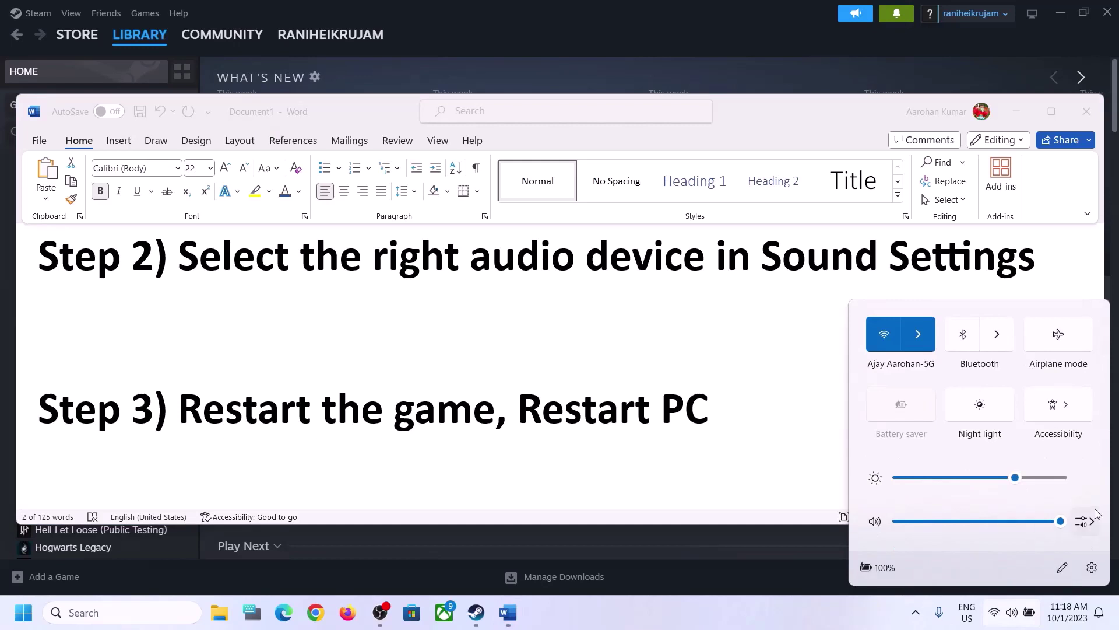
left_click(1086, 523)
Dismiss the sound panel and highlight the Step 4 sample-rate instruction in the notes
left_click(552, 455)
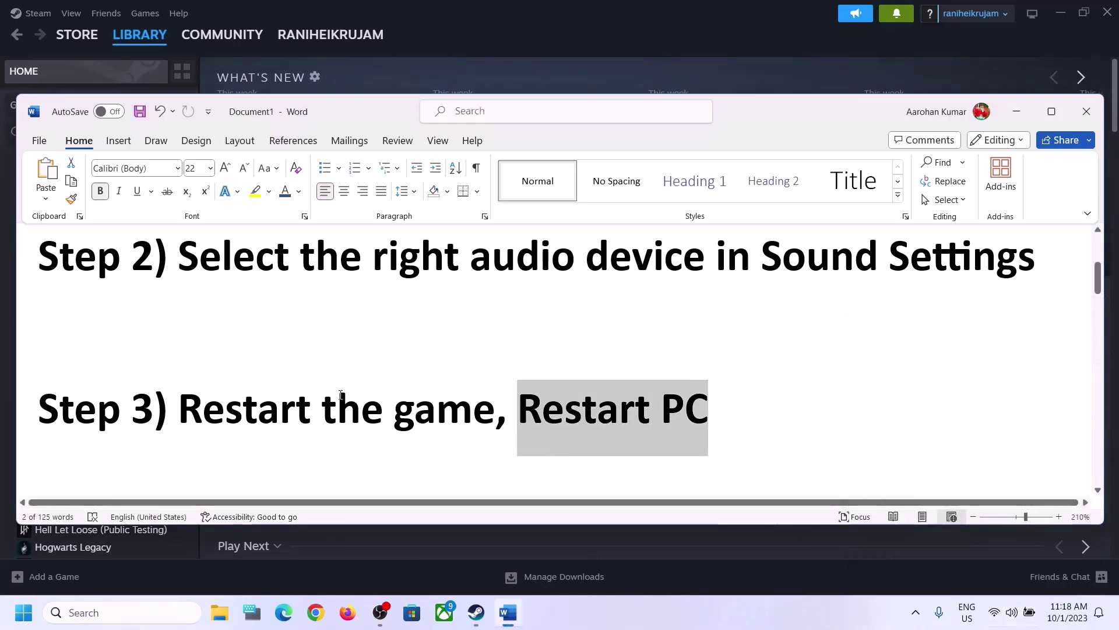
left_click(384, 398)
scroll(383, 394, "down", 4)
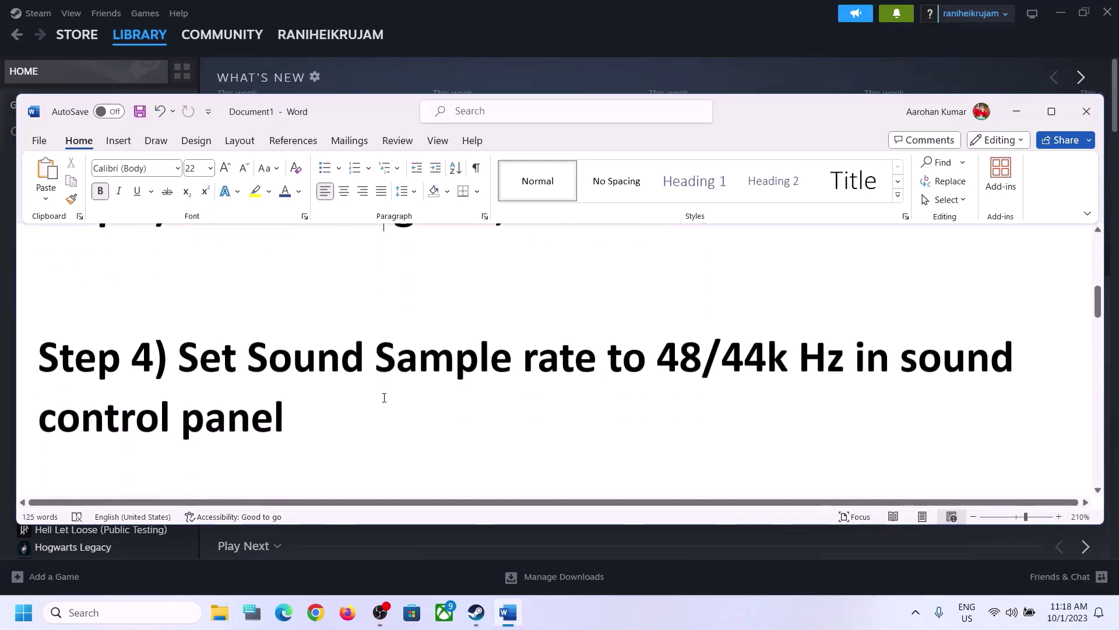
left_click_drag(201, 354, 382, 422)
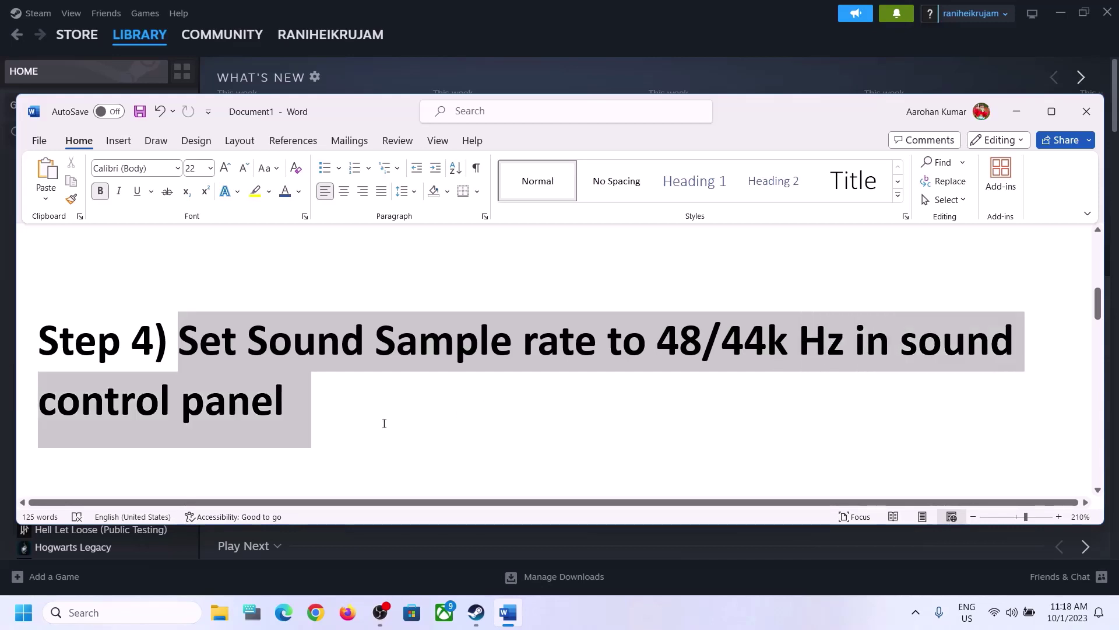
Search 'control' and open Control Panel's Hardware and Sound > Sound dialog
left_click(128, 613)
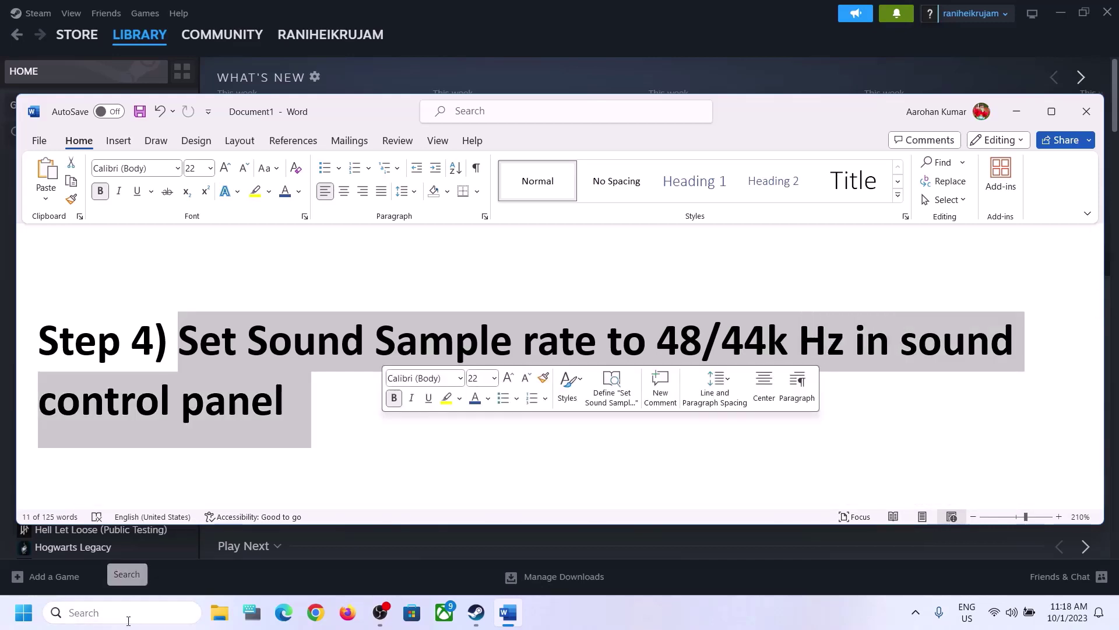
type("control")
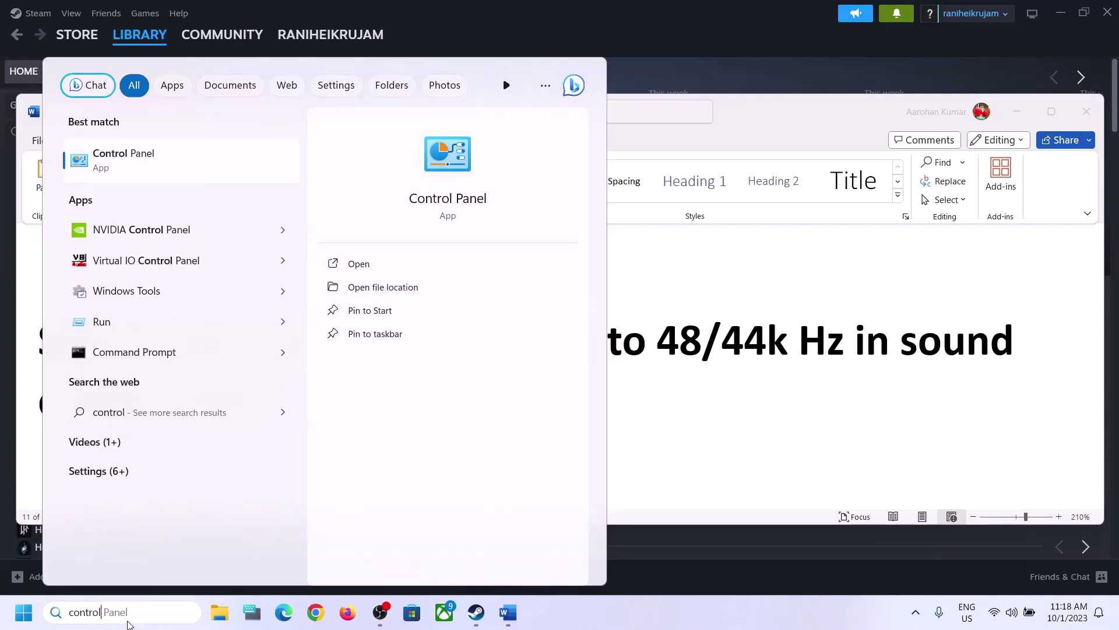
left_click(157, 167)
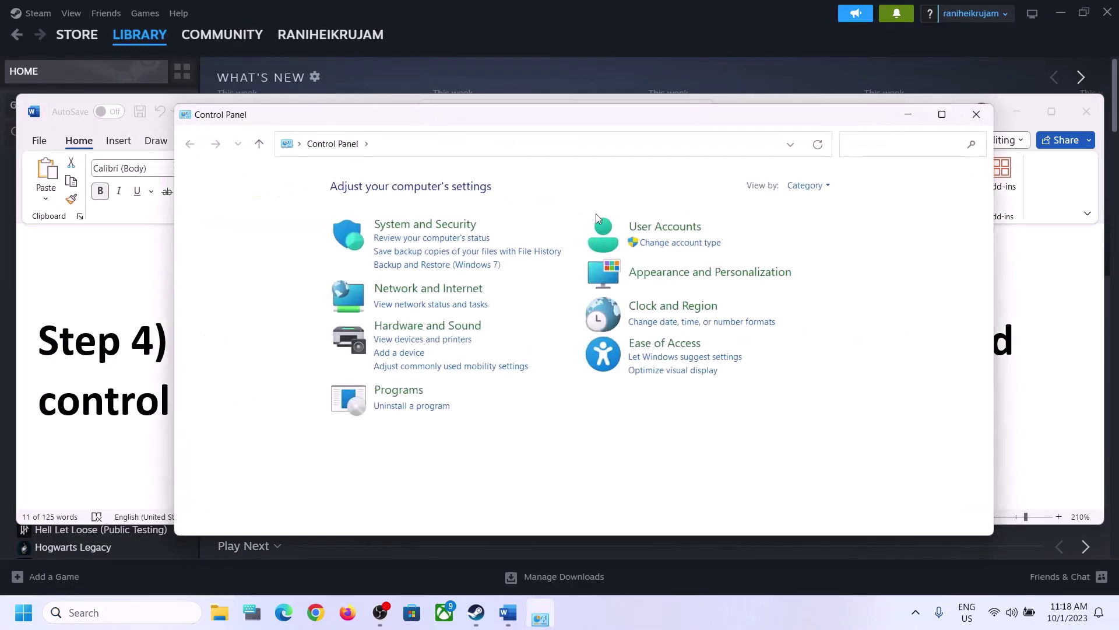
left_click(423, 326)
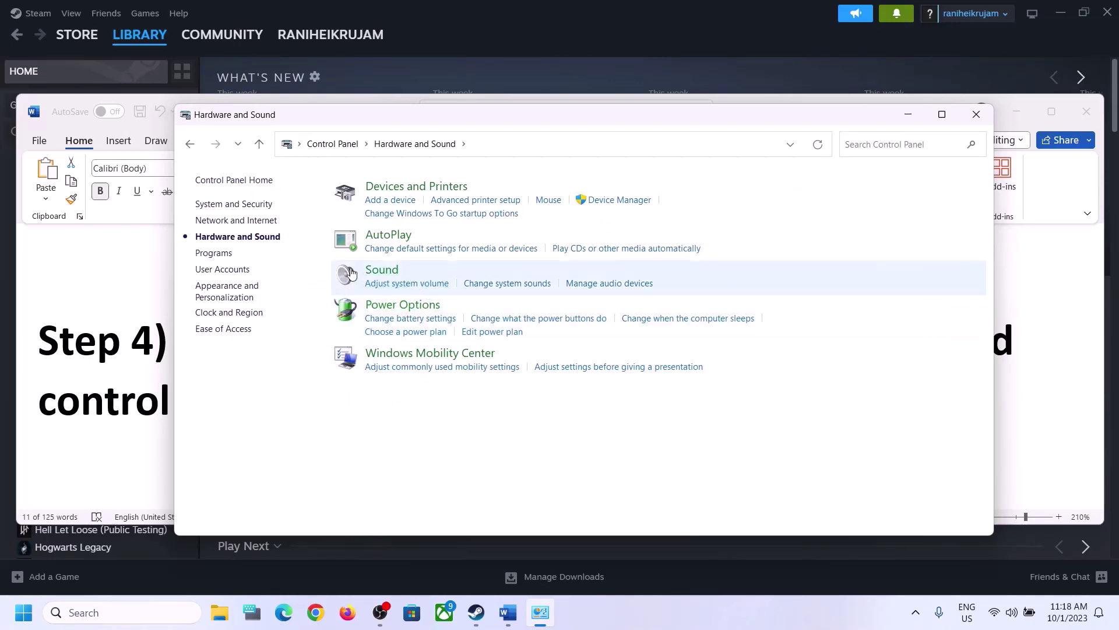
left_click(388, 275)
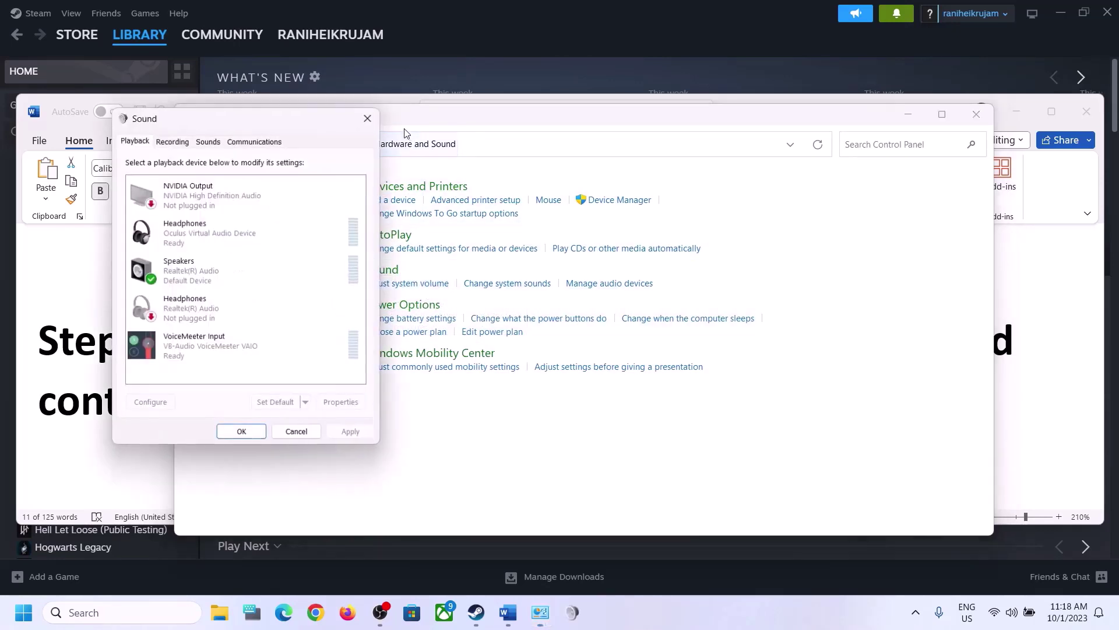
Select Speakers (Realtek(R) Audio) on the Playback tab and bring up its context menu
left_click_drag(276, 123, 530, 100)
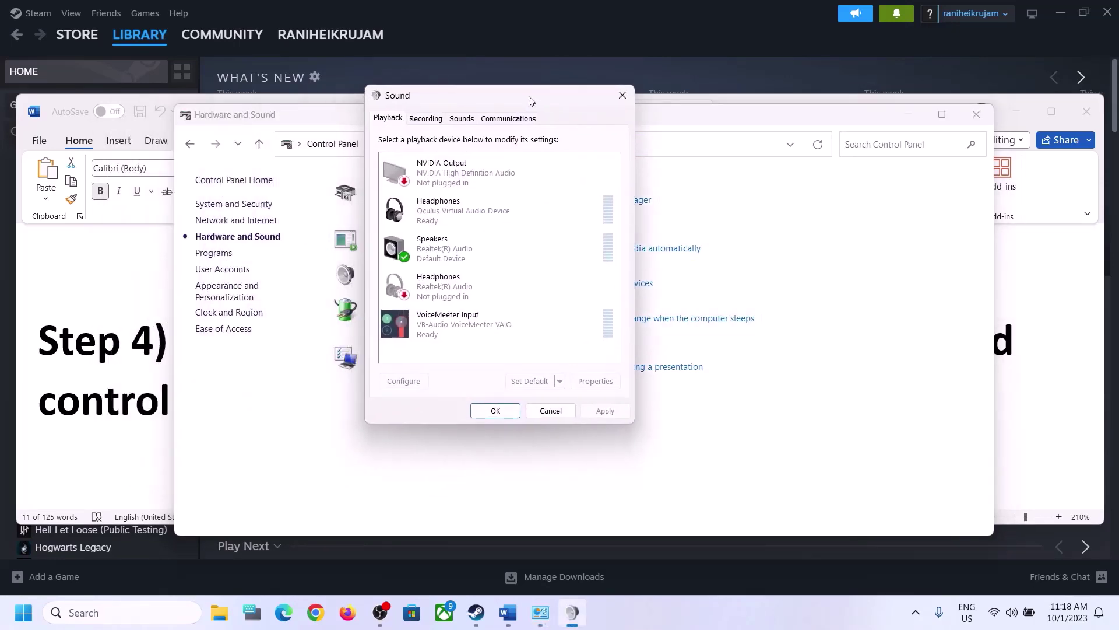
left_click(455, 258)
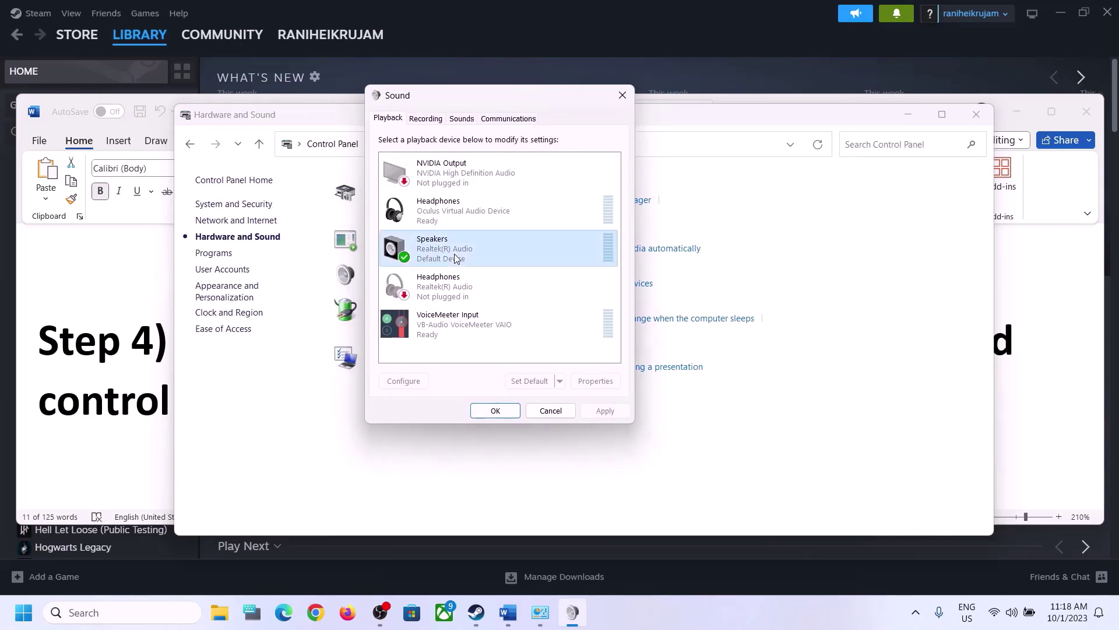
left_click(451, 216)
left_click(452, 250)
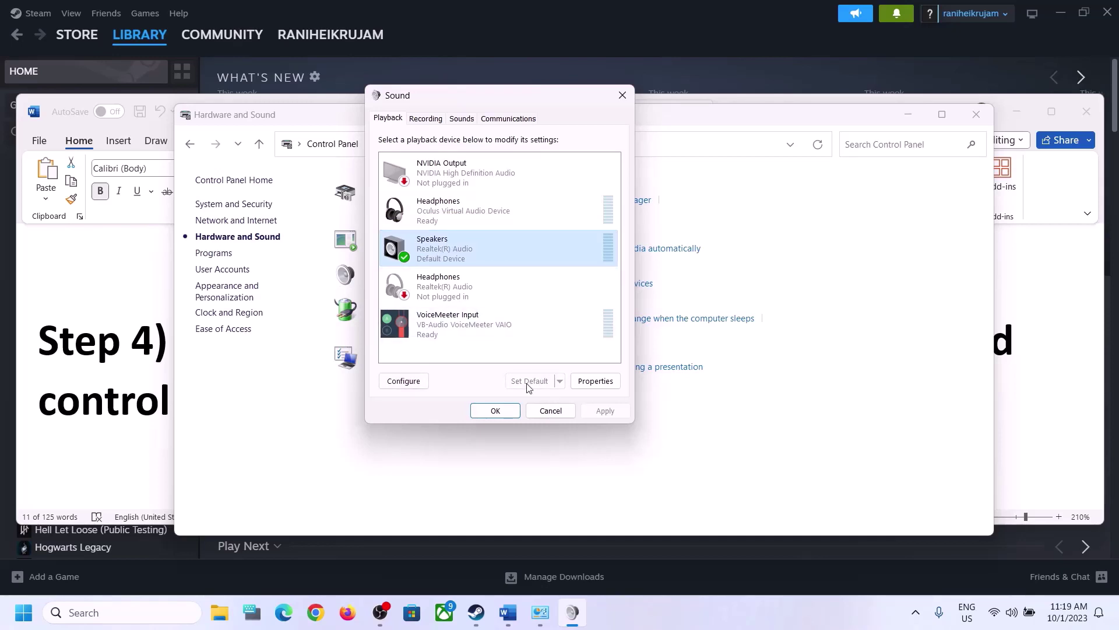
right_click(456, 255)
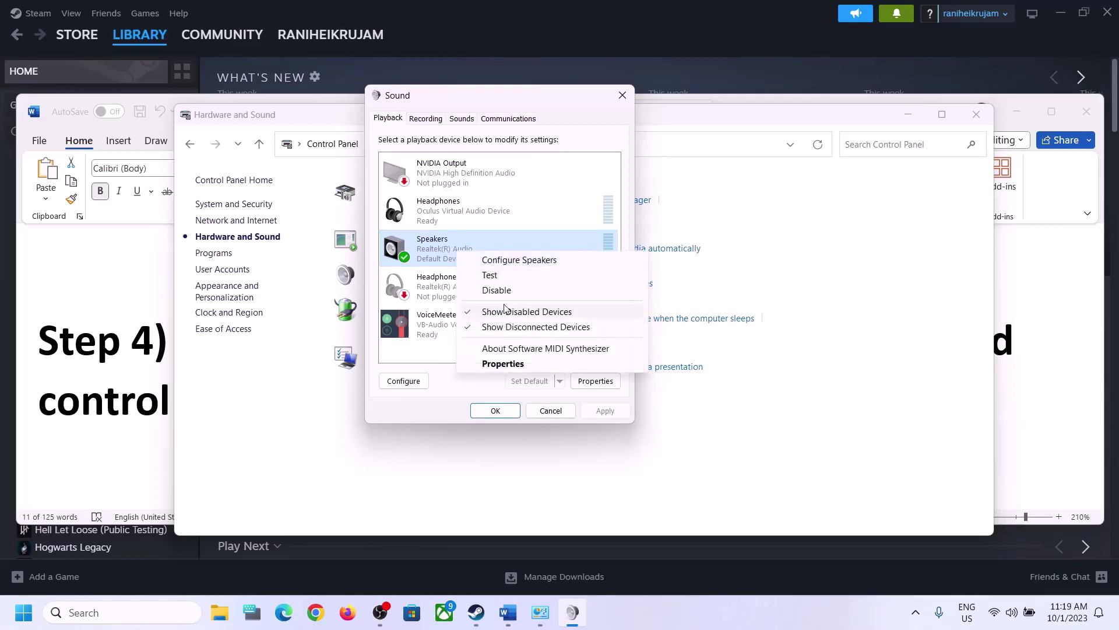
Open Speakers Properties on the Advanced tab and list the Default Format sample rates
left_click(504, 364)
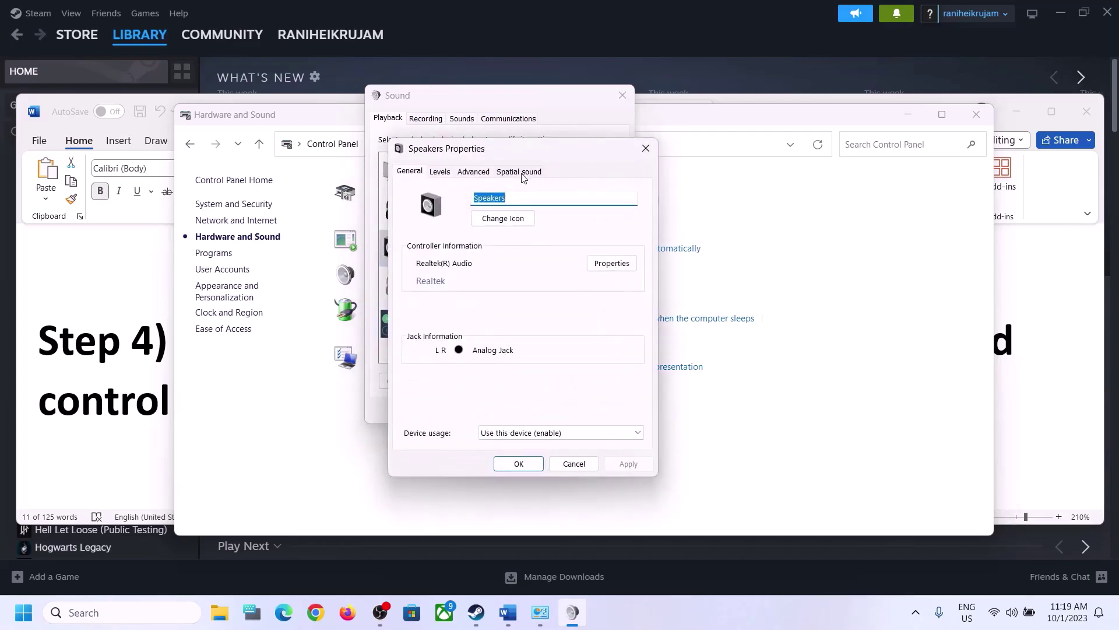
left_click(473, 173)
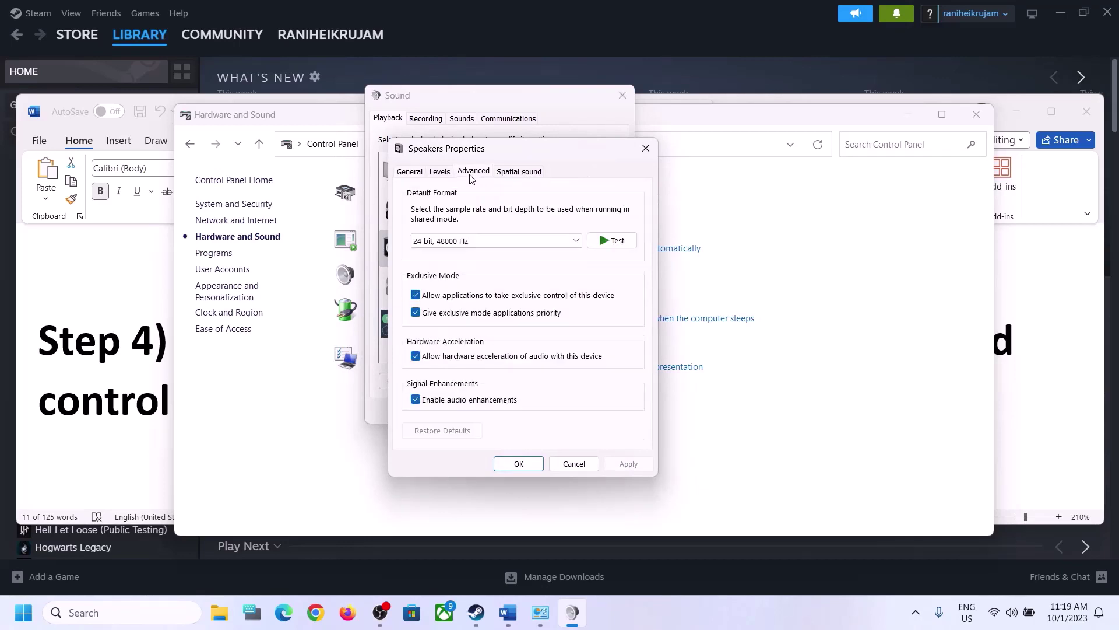
left_click(576, 242)
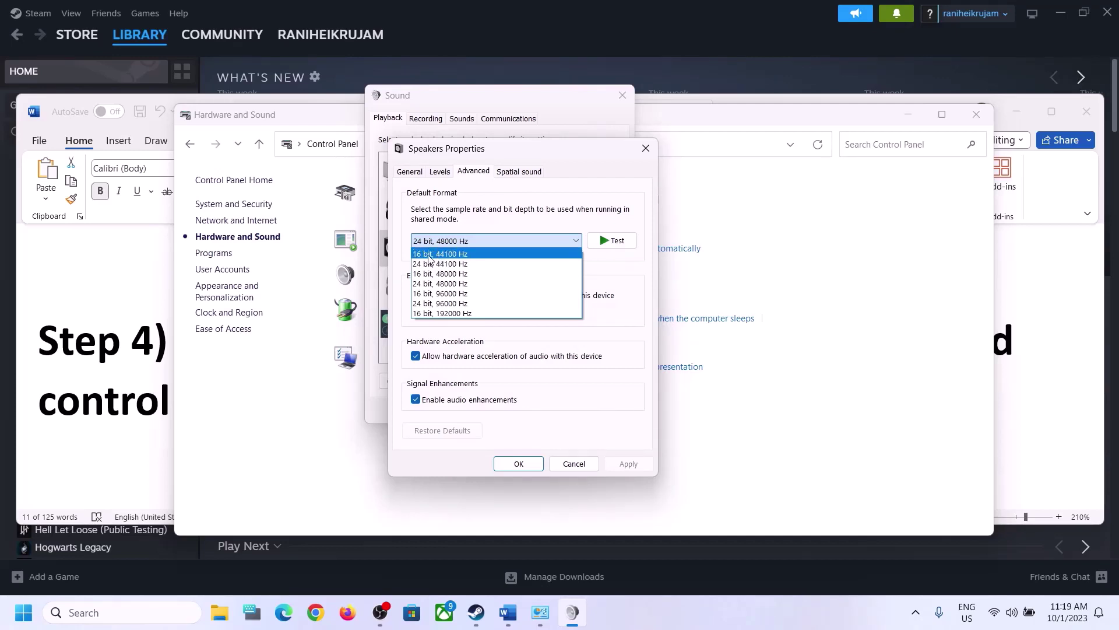
Set the Speakers default format to 24 bit, 48000 Hz and apply it
left_click(452, 275)
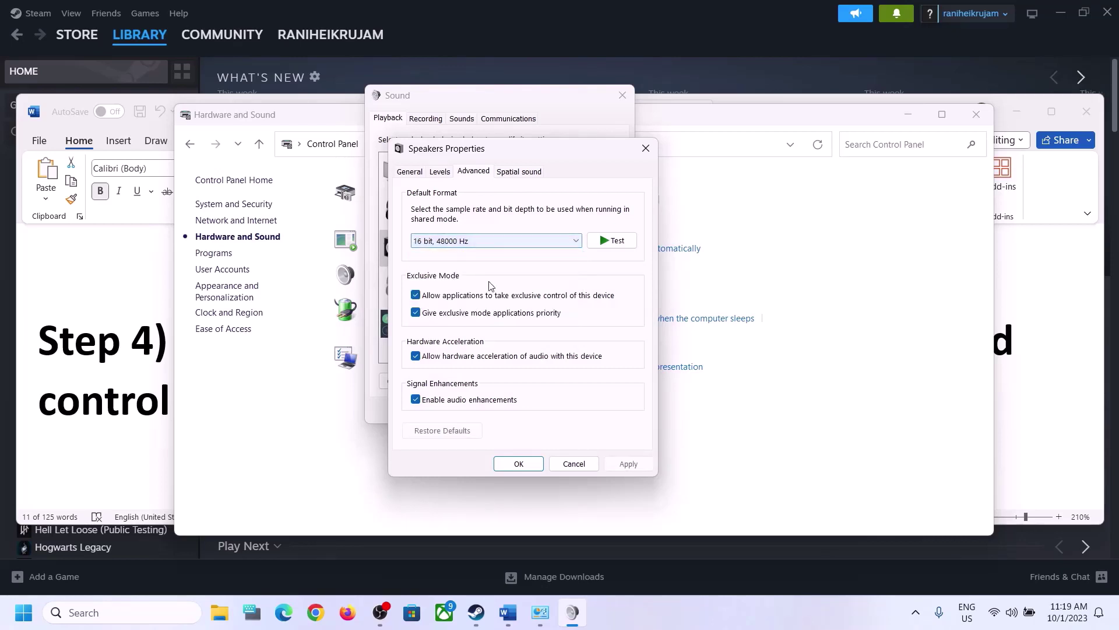
left_click(626, 464)
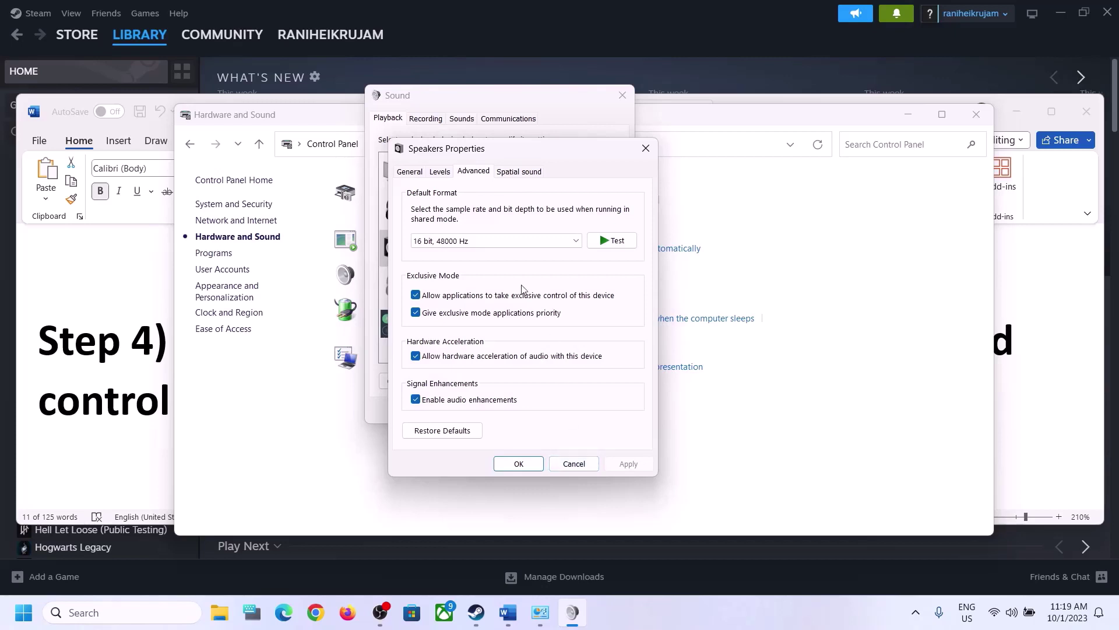
left_click(475, 241)
left_click(446, 283)
left_click(621, 466)
Close the Speakers Properties, Sound and Hardware and Sound windows, then highlight 48/44k Hz in Step 4
left_click(520, 464)
left_click(513, 411)
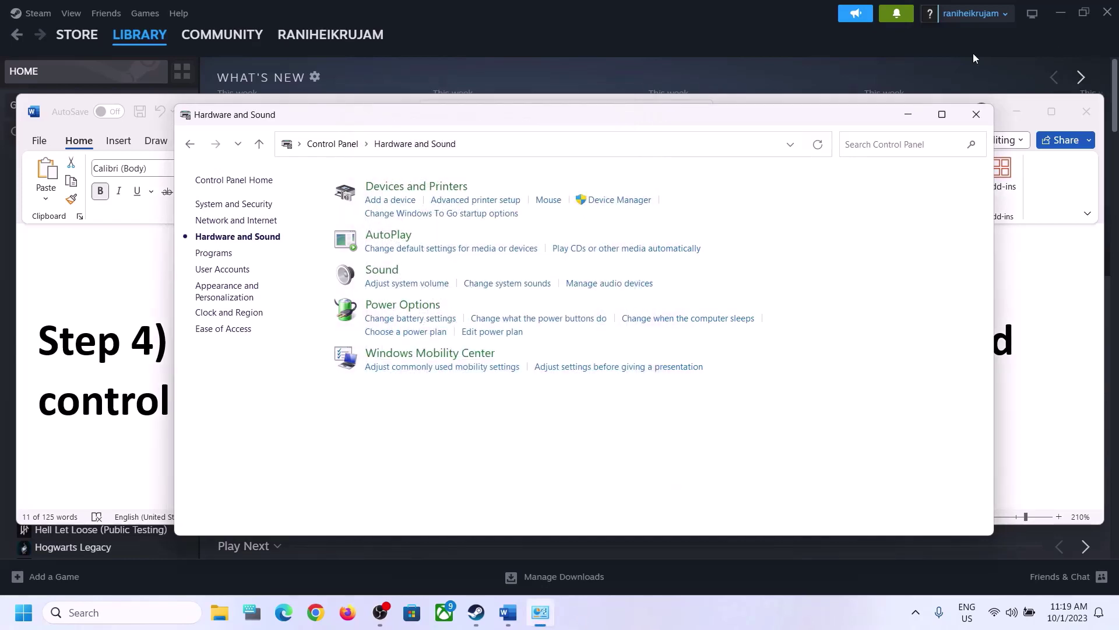
left_click(976, 114)
left_click(685, 270)
left_click_drag(608, 341, 855, 343)
left_click(347, 379)
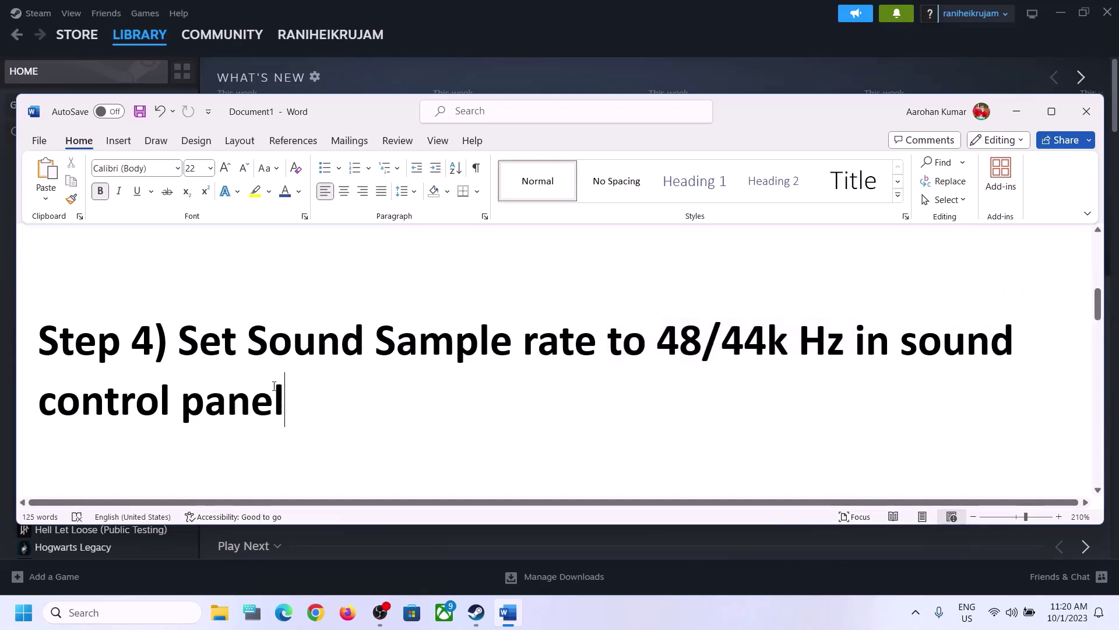
scroll(351, 381, "down", 1)
scroll(352, 381, "down", 3)
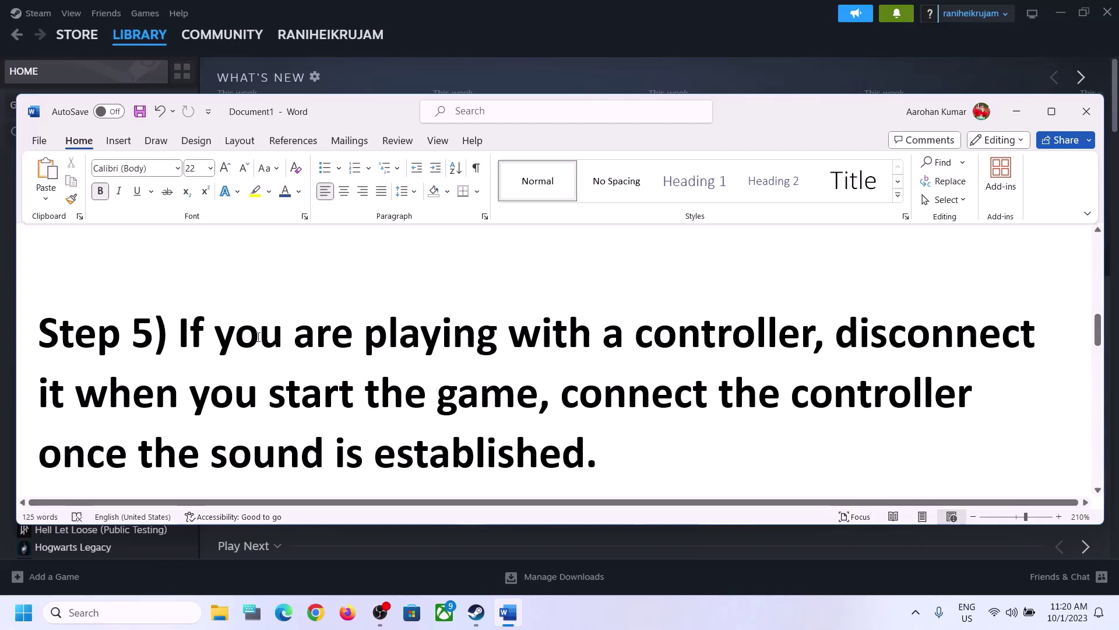
left_click_drag(195, 325, 515, 406)
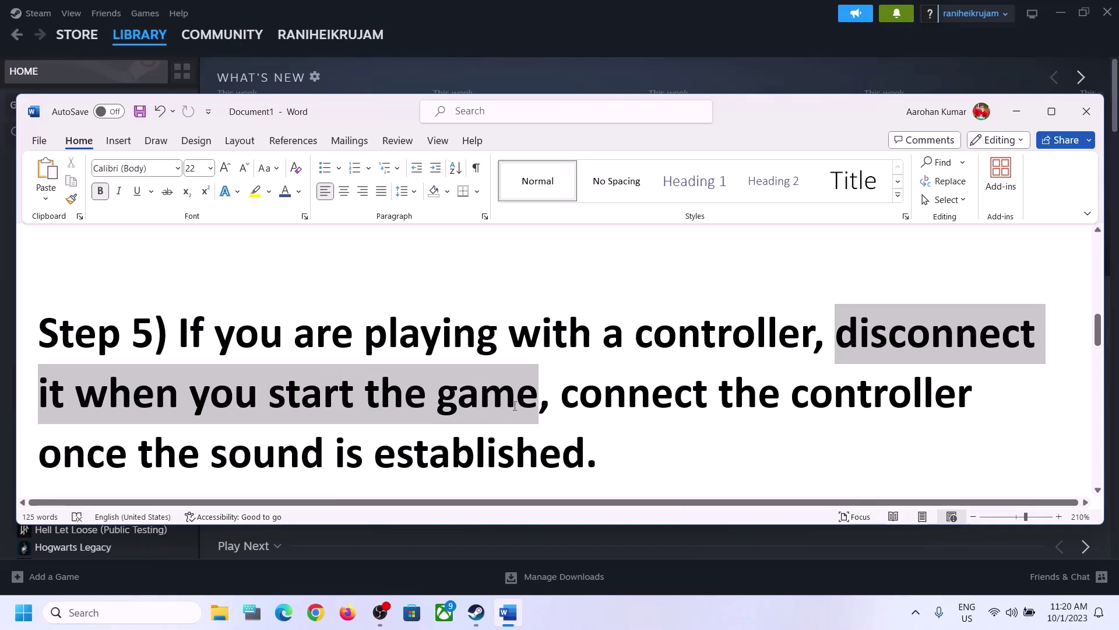
mouse_move(762, 324)
left_click(888, 334)
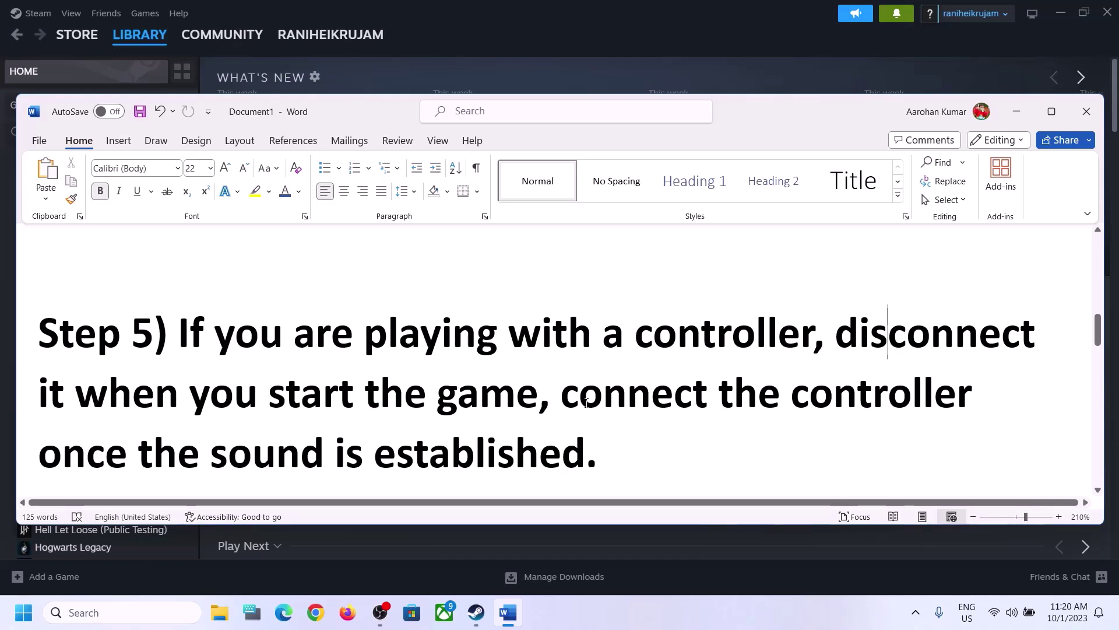
left_click_drag(586, 402, 982, 402)
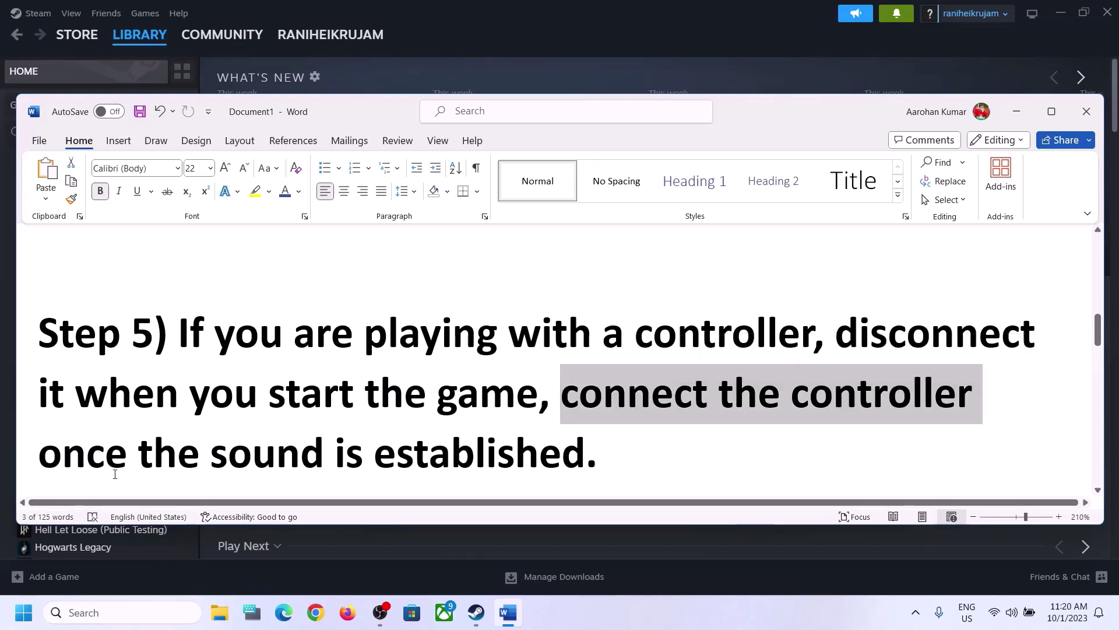
left_click_drag(38, 454, 585, 457)
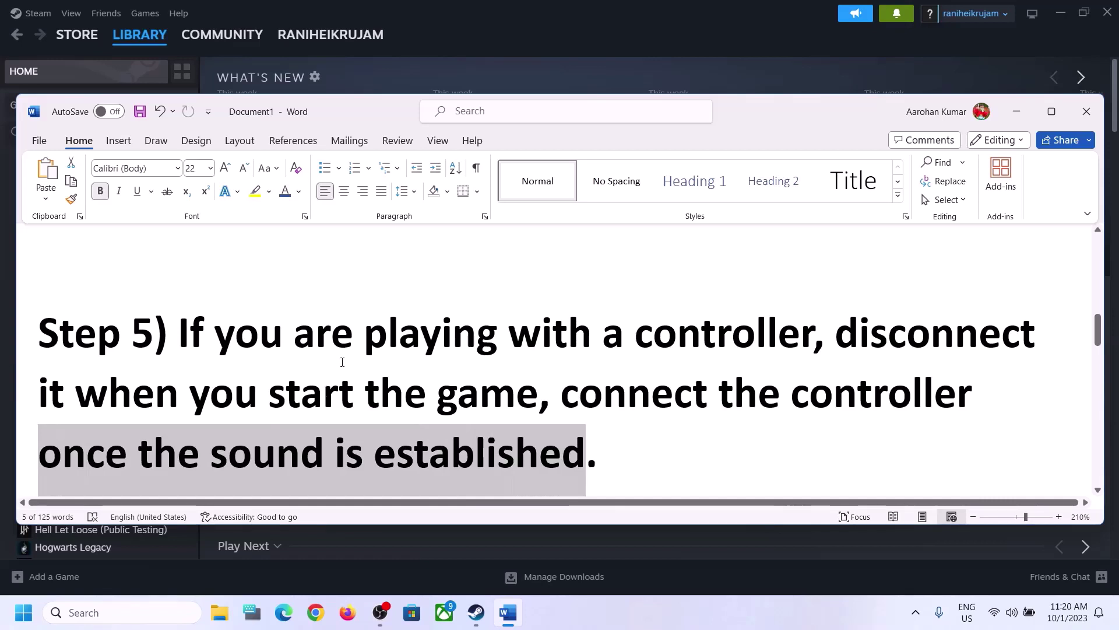
left_click(332, 335)
scroll(342, 361, "down", 4)
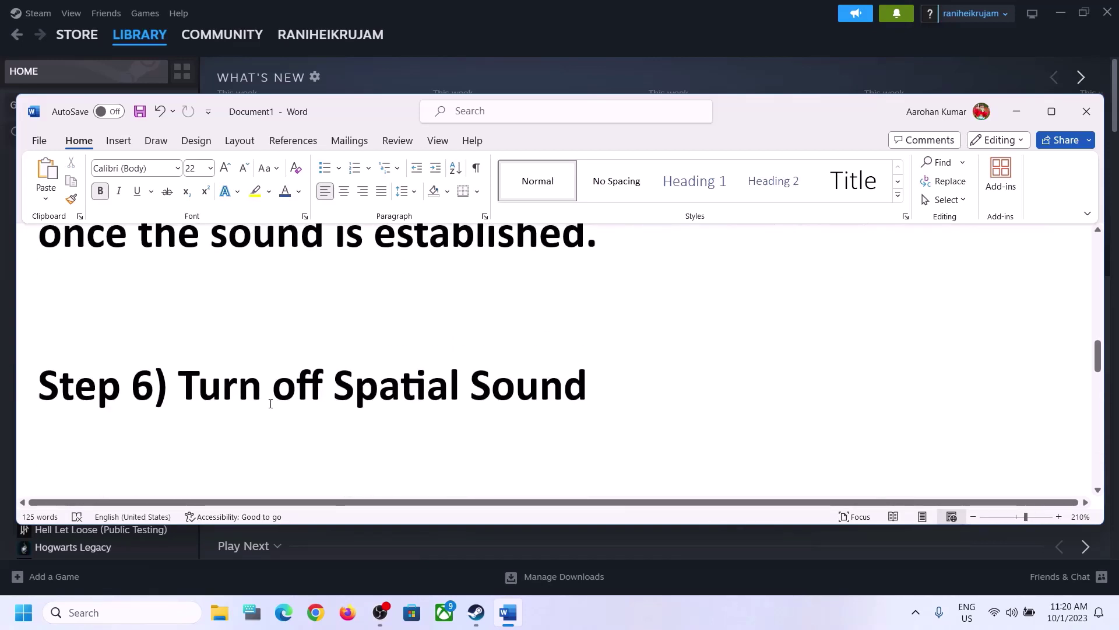
left_click_drag(272, 388, 618, 396)
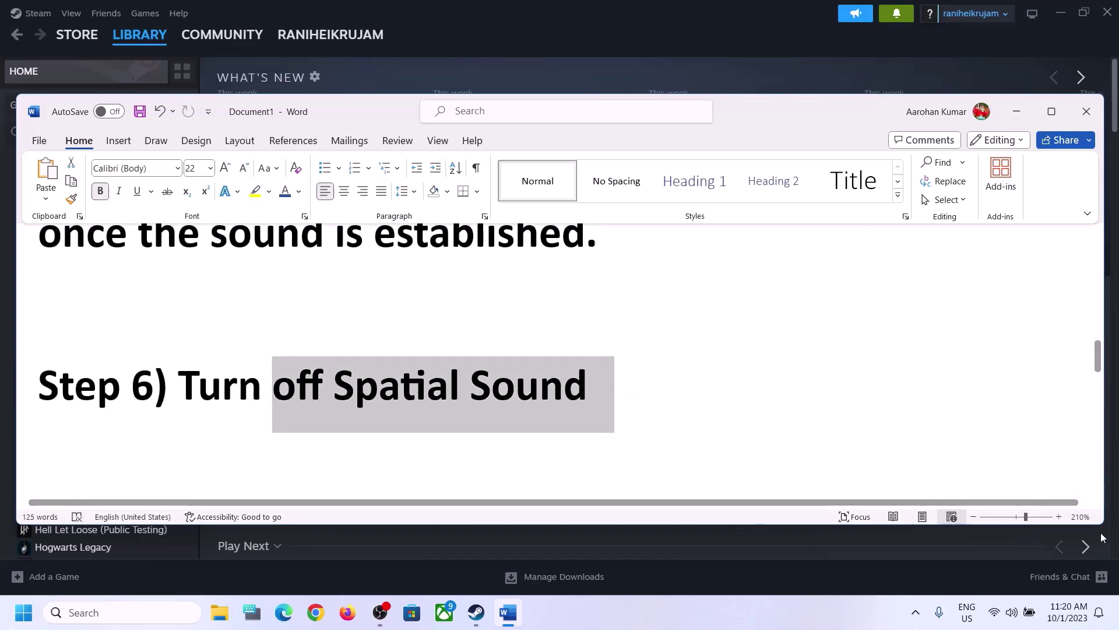
right_click(1012, 618)
Close the Sound settings page and open Control Panel by searching 'control'
left_click(1009, 568)
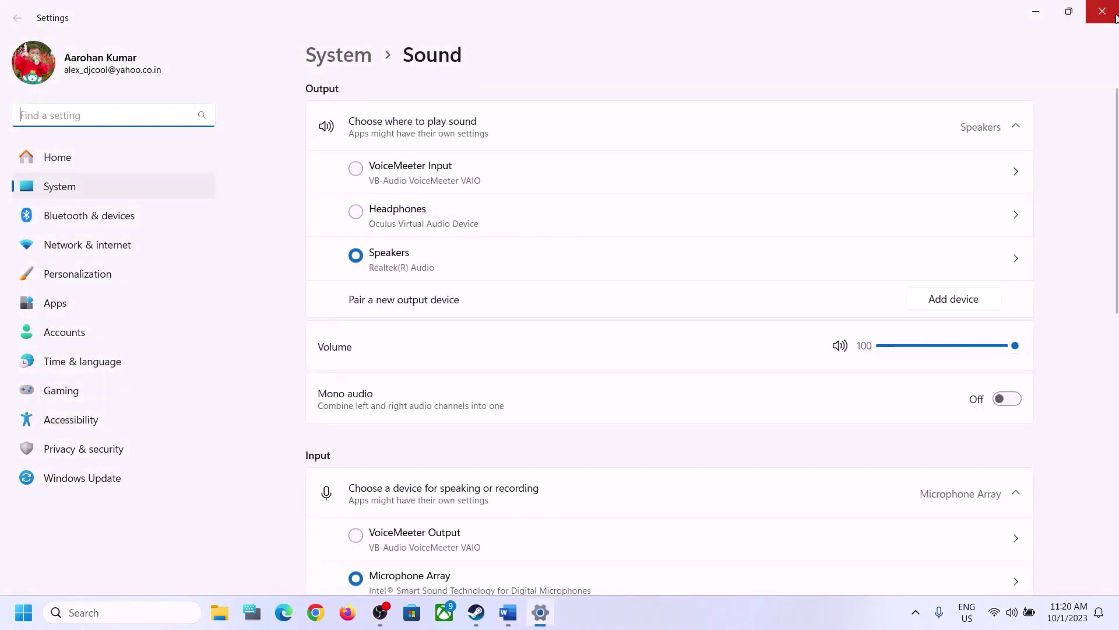
left_click(1100, 21)
left_click(119, 613)
type("c")
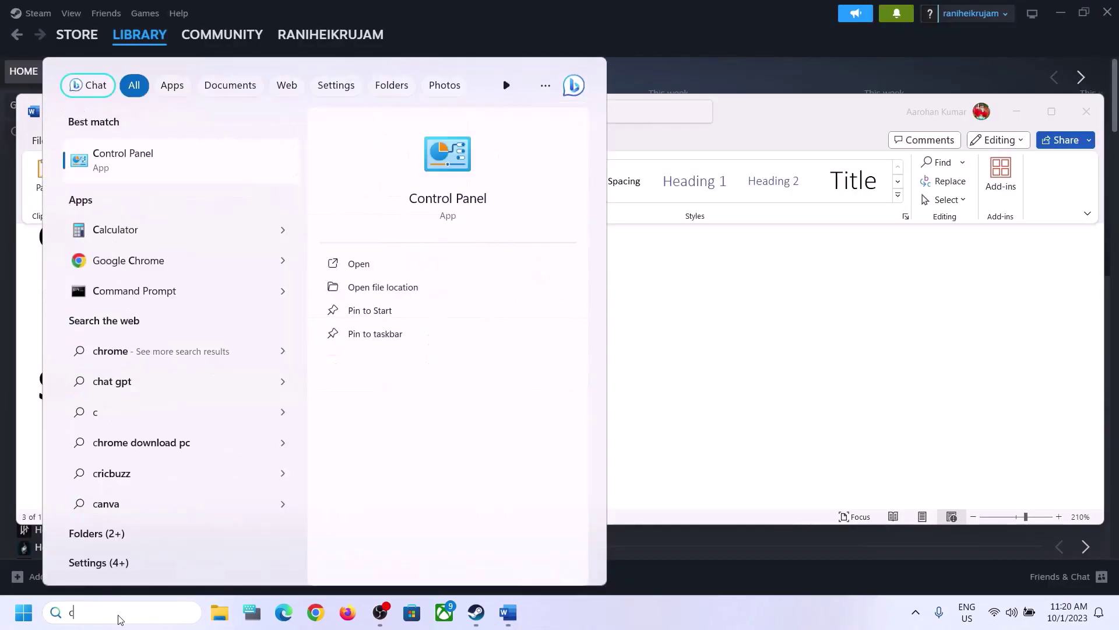
type("ontrol")
key("Return")
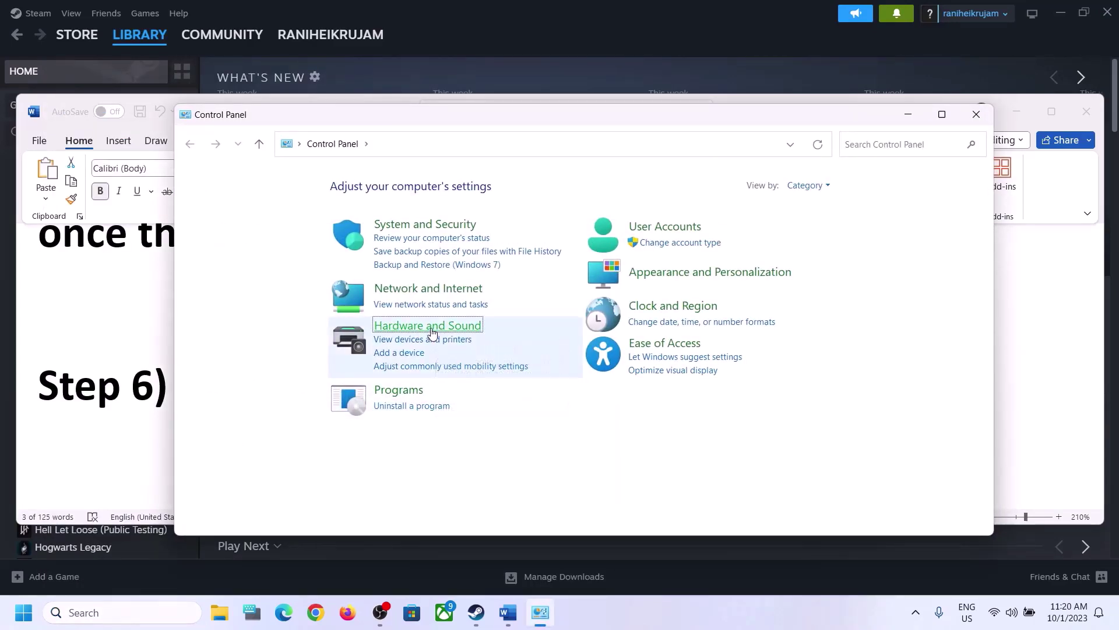
Reach the Sound dialog via Hardware and Sound, dismissing the volume mixer, and reposition it
left_click(429, 327)
left_click(389, 283)
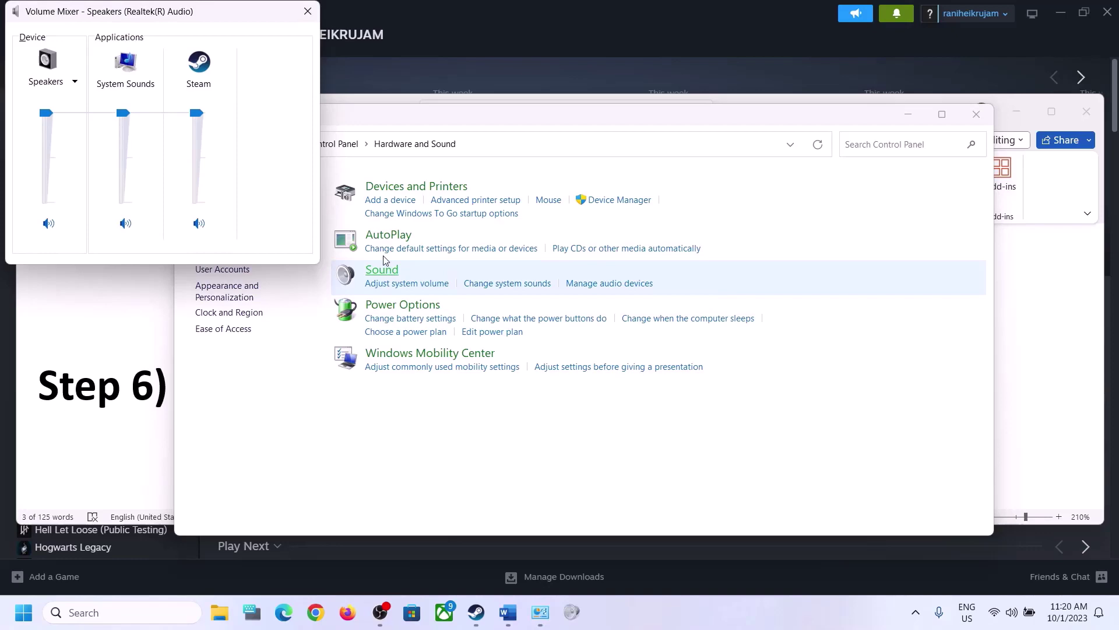
left_click(307, 11)
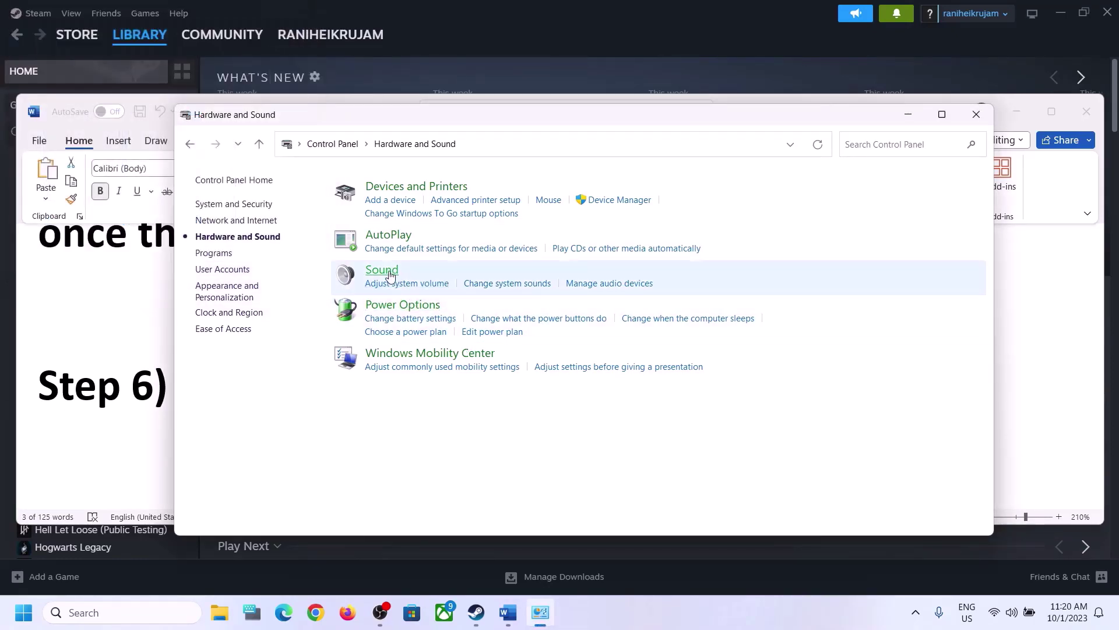
left_click_drag(191, 50, 553, 88)
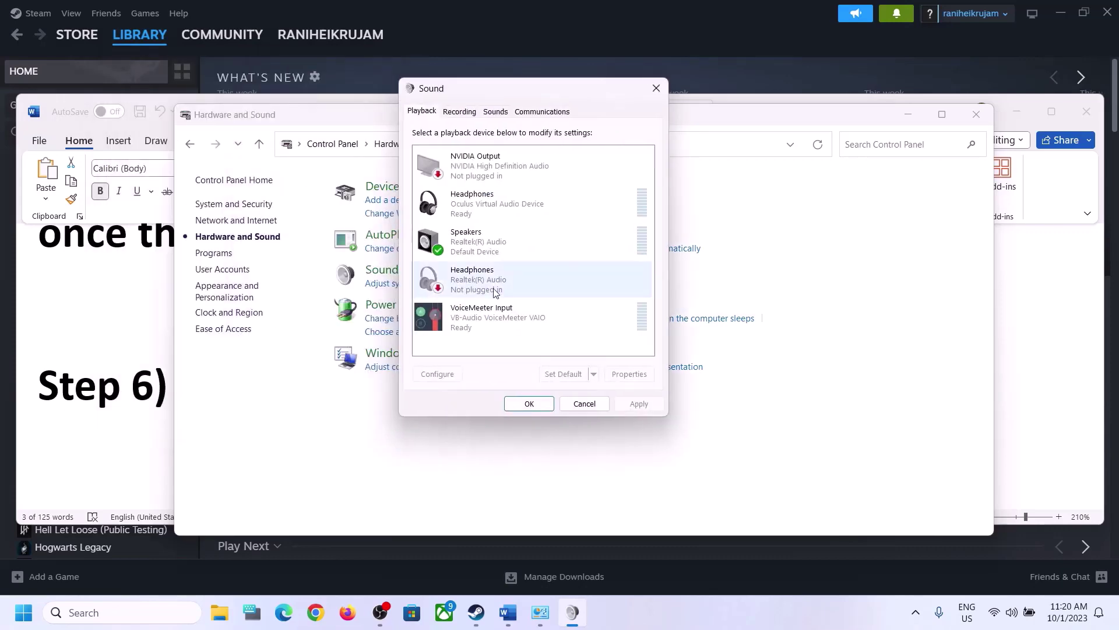
Set the Speakers' spatial sound format to Off in their properties, apply and close
left_click(477, 246)
right_click(485, 246)
left_click(531, 359)
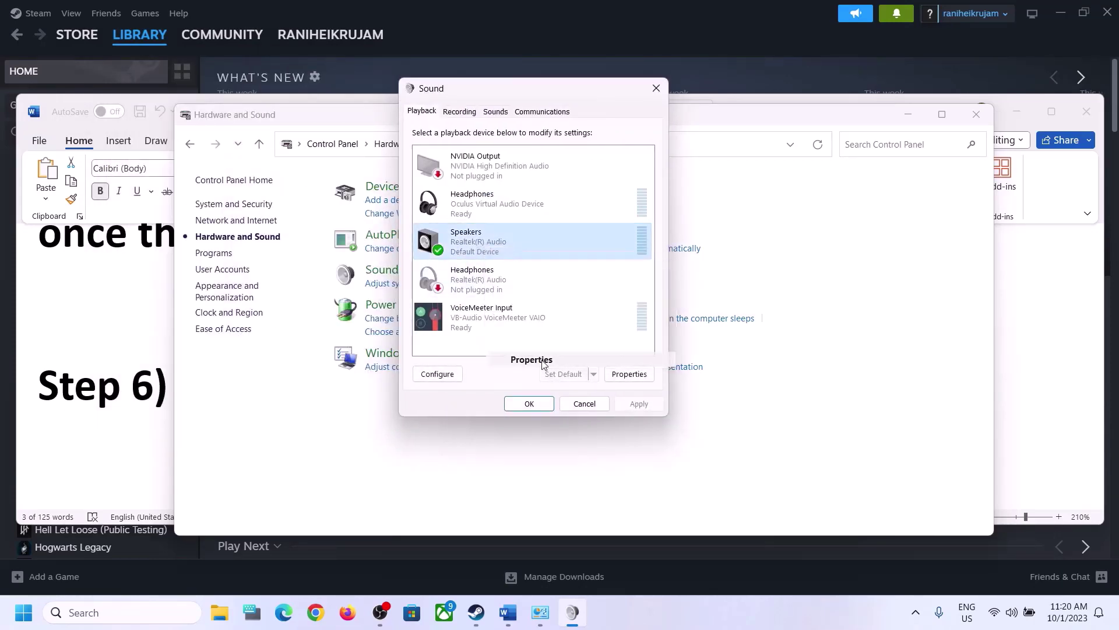
left_click(551, 166)
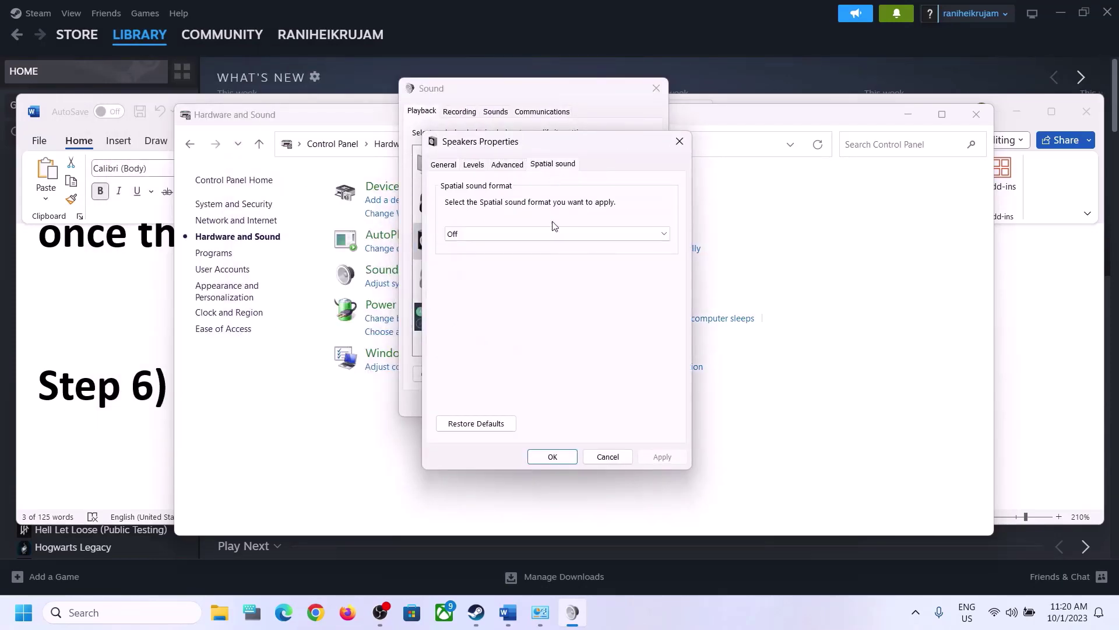
left_click(506, 233)
left_click(507, 243)
left_click(644, 456)
left_click(561, 457)
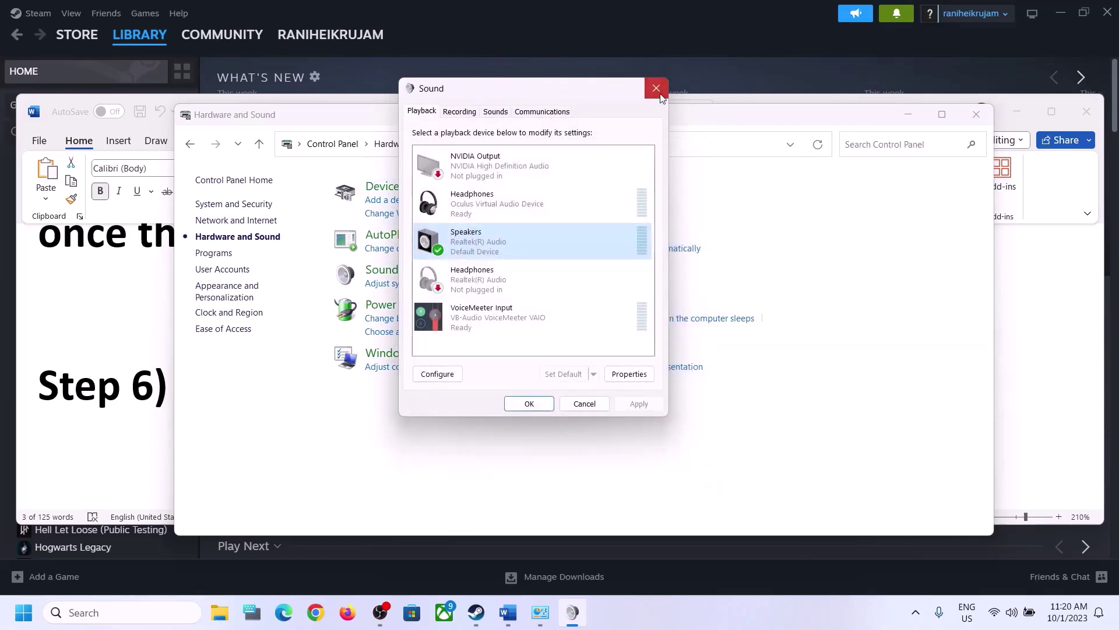